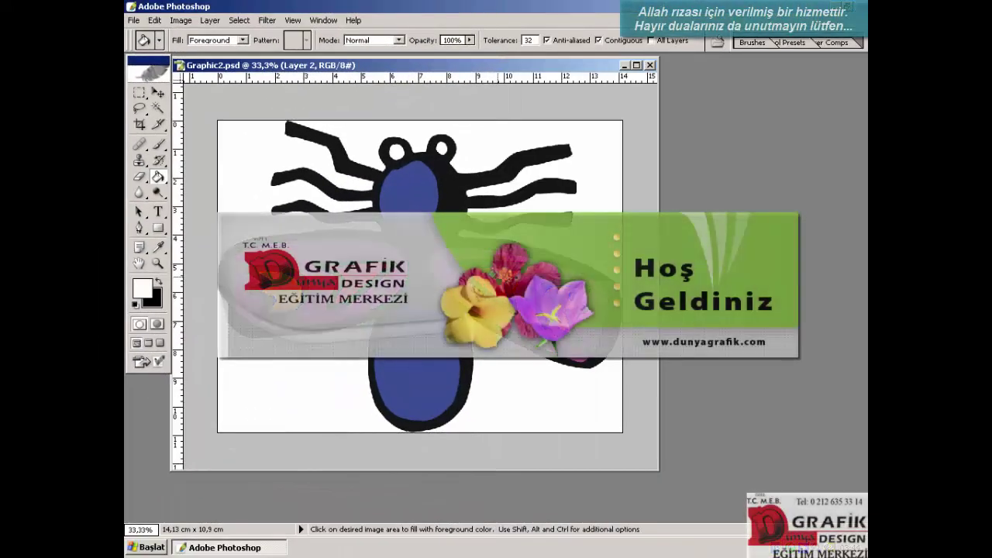
Select the white background around the bug with the Magic Wand.
{"action": "left_click", "coordinate": [158, 94]}
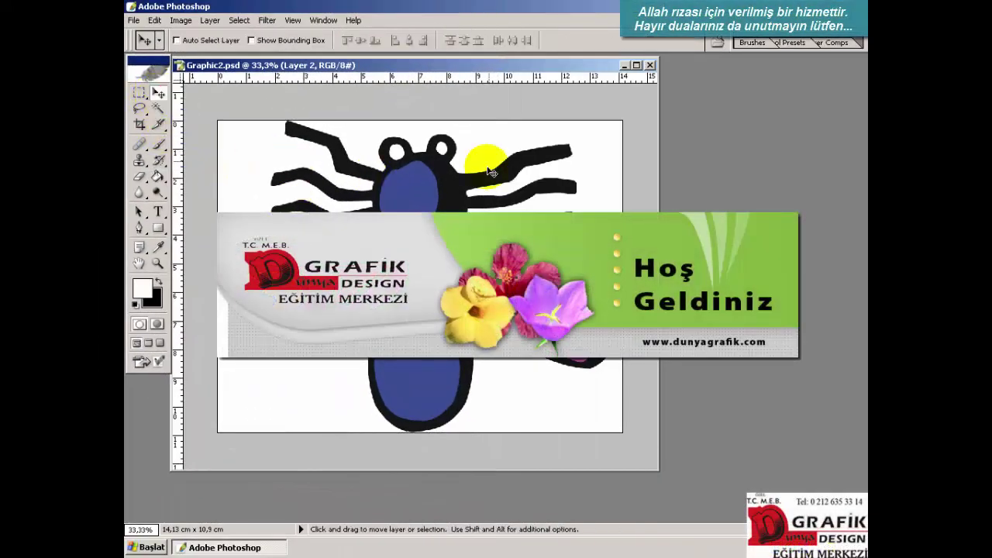
{"action": "left_click_drag", "start_coordinate": [510, 72], "coordinate": [524, 75]}
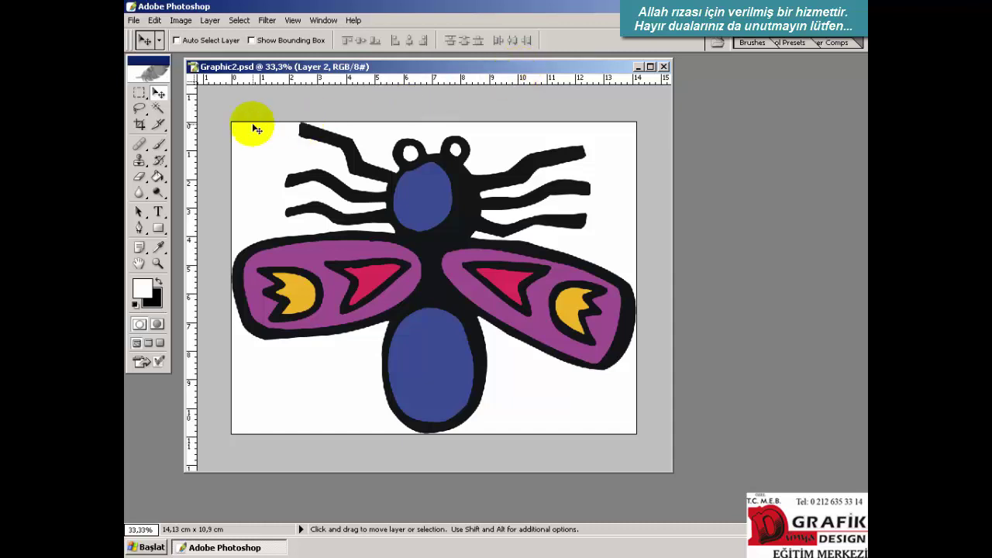
{"action": "left_click", "coordinate": [158, 109]}
{"action": "left_click", "coordinate": [518, 138]}
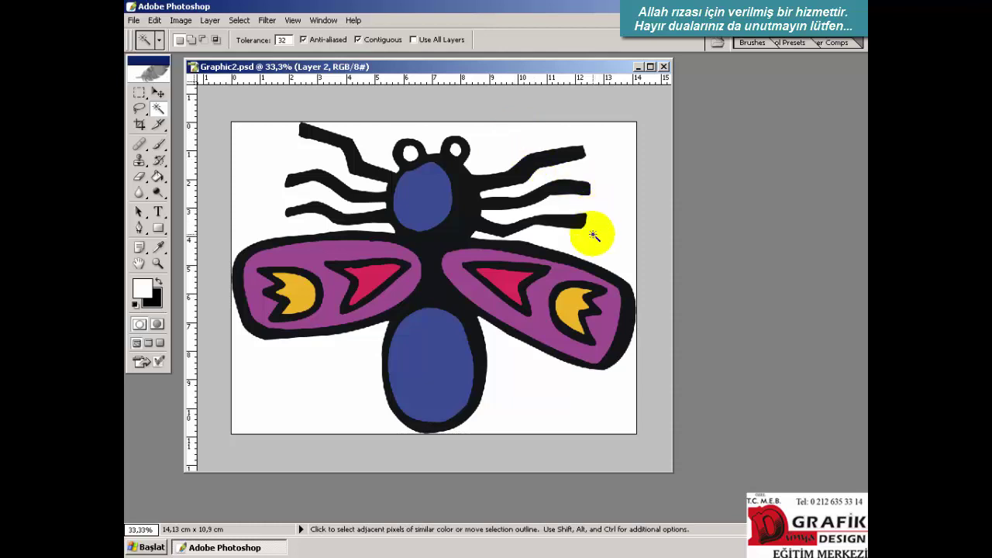
{"action": "left_click", "coordinate": [594, 232]}
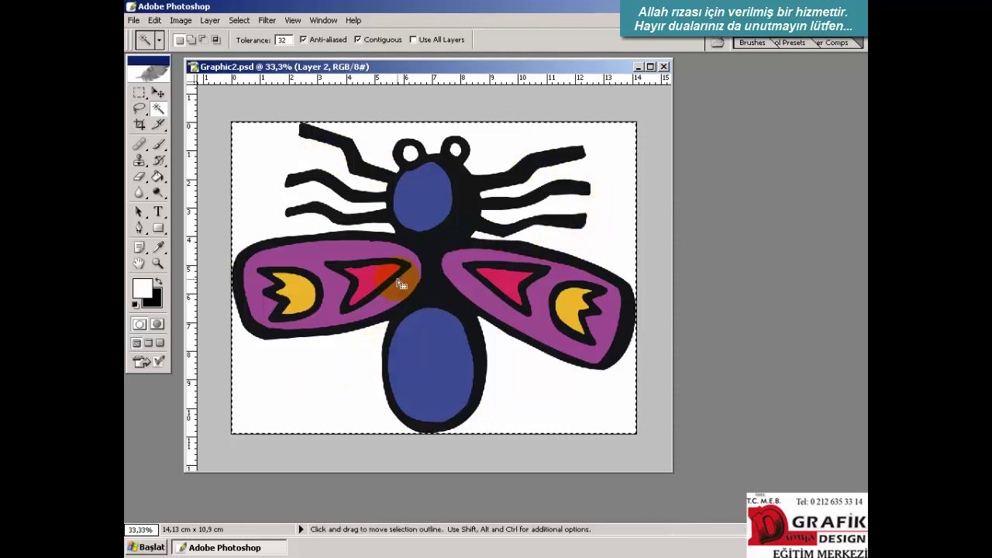
Create Layer 2, reselect the white background and delete it to transparency.
{"action": "left_click", "coordinate": [210, 21]}
{"action": "mouse_move", "coordinate": [219, 35]}
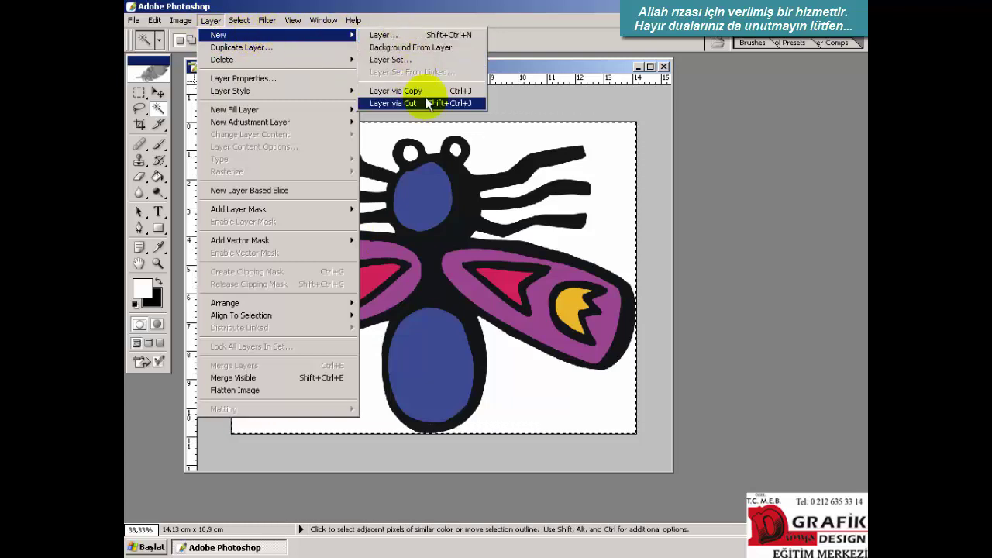
{"action": "left_click", "coordinate": [626, 186]}
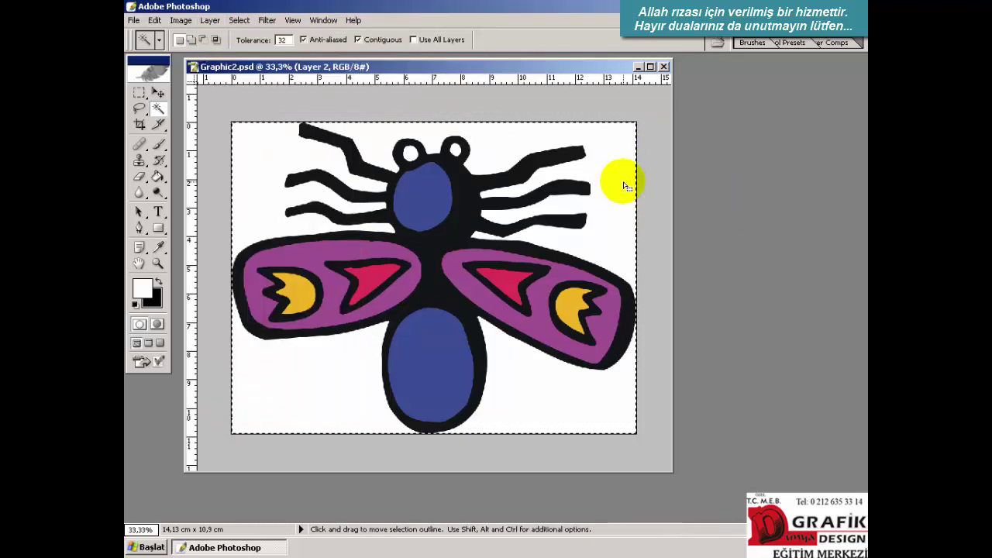
{"action": "left_click", "coordinate": [623, 182]}
{"action": "left_click", "coordinate": [622, 184]}
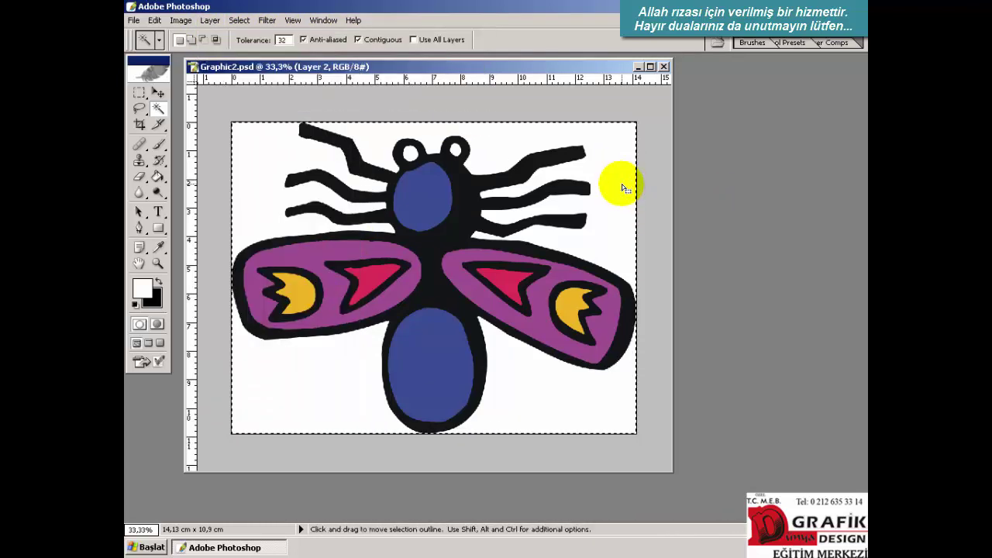
{"action": "key", "text": "Delete"}
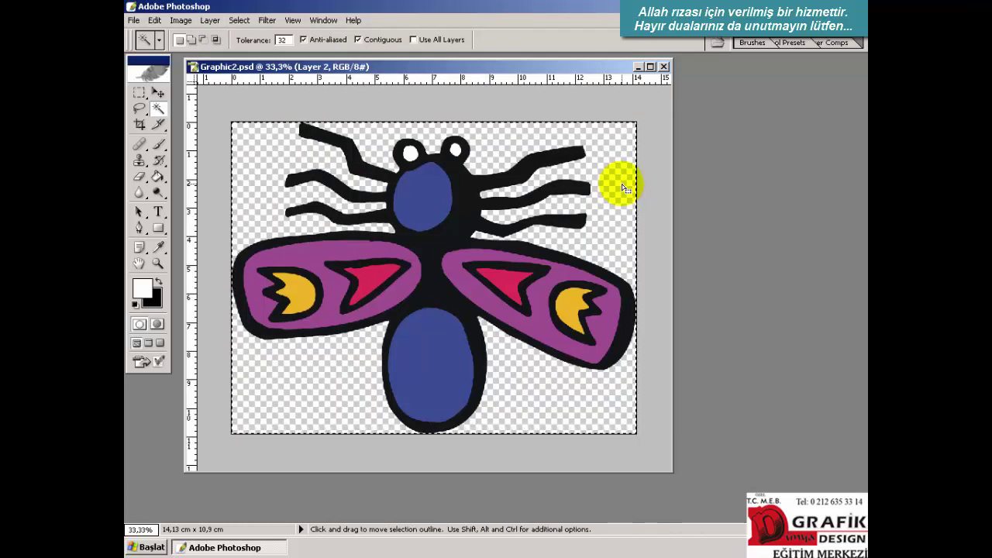
{"action": "left_click", "coordinate": [618, 221]}
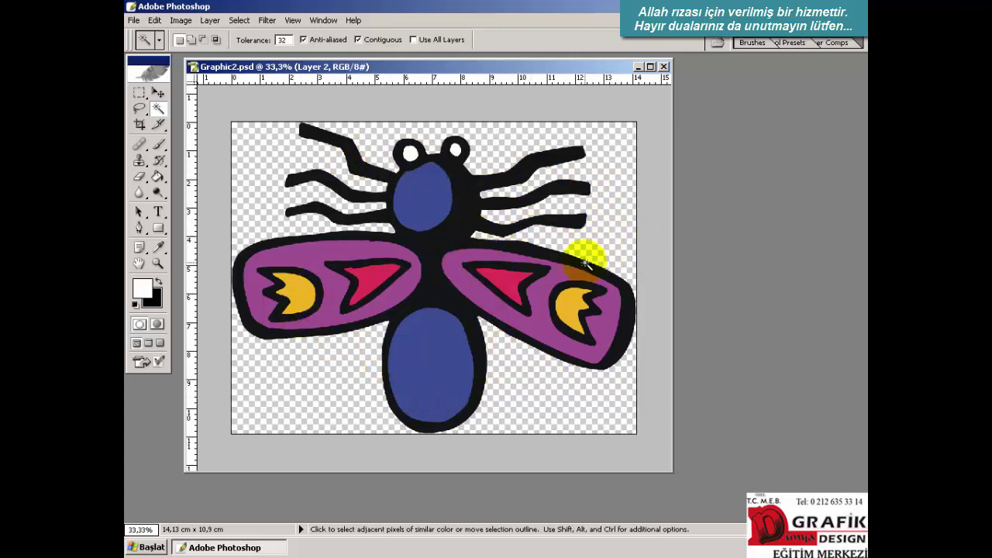
{"action": "left_click", "coordinate": [158, 93]}
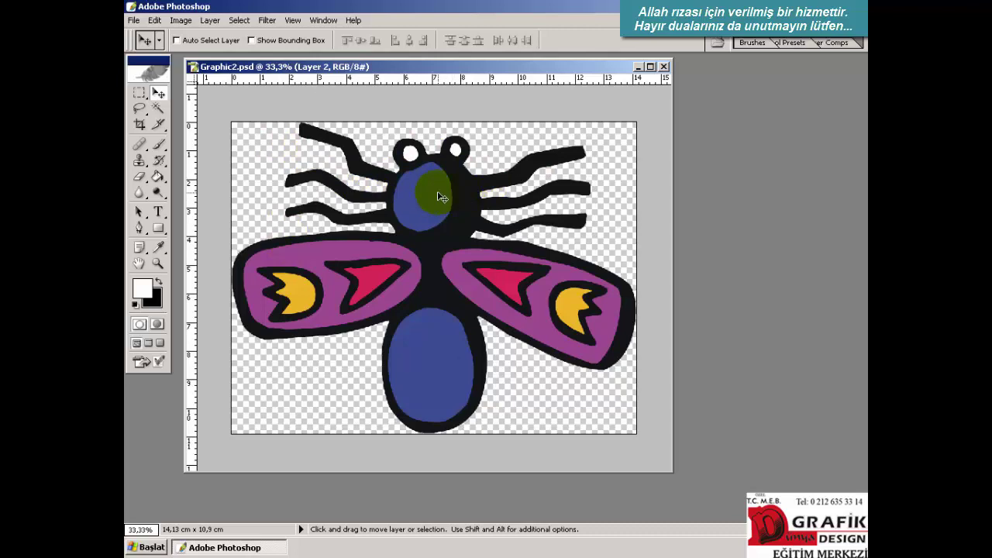
{"action": "left_click_drag", "start_coordinate": [497, 71], "coordinate": [493, 76]}
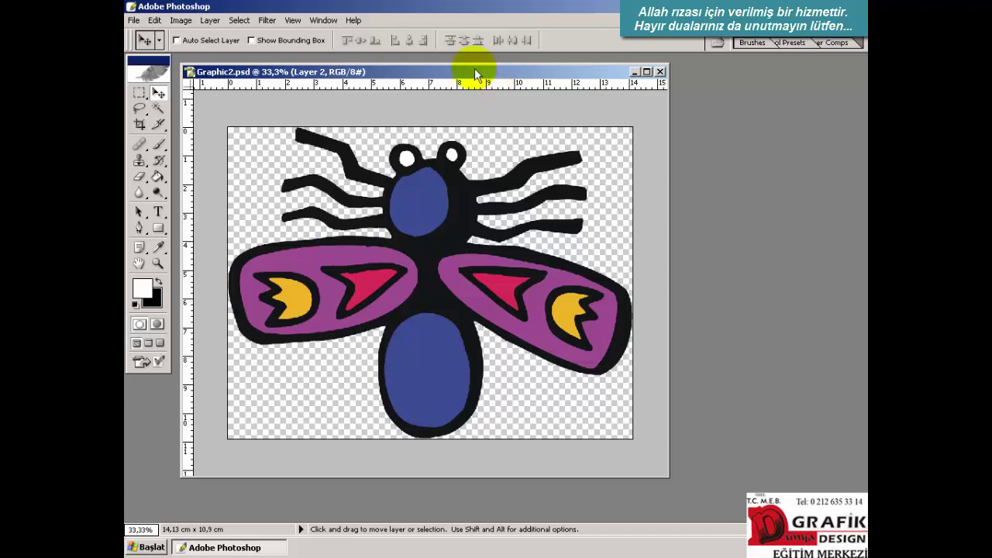
{"action": "left_click_drag", "start_coordinate": [492, 75], "coordinate": [473, 72]}
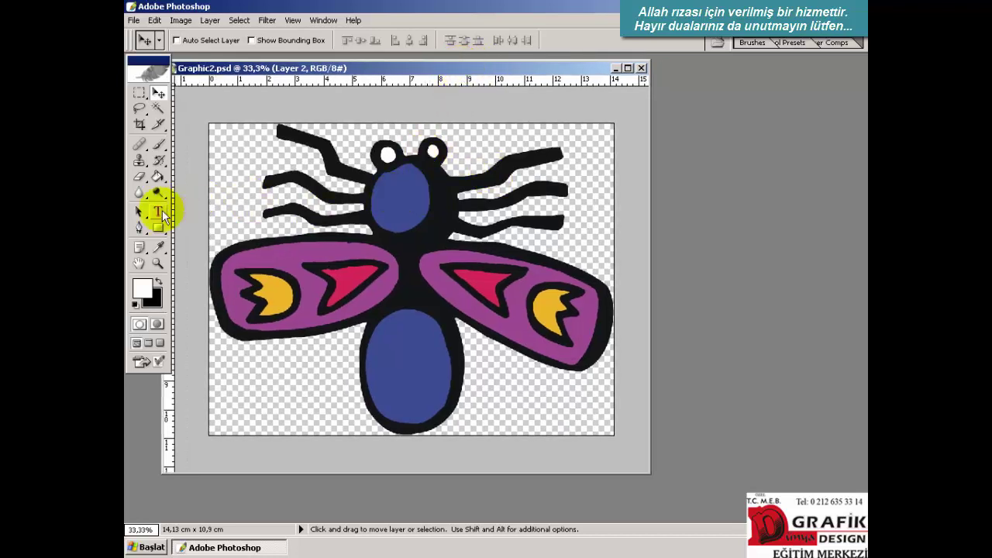
Show the Channels panel beside the image, moved higher and made taller.
{"action": "left_click", "coordinate": [324, 20]}
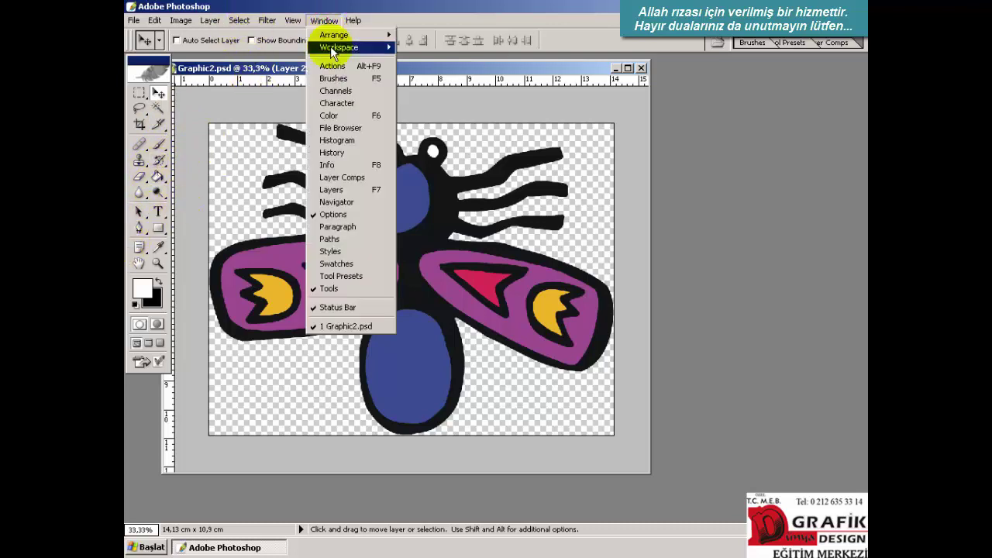
{"action": "left_click", "coordinate": [352, 191]}
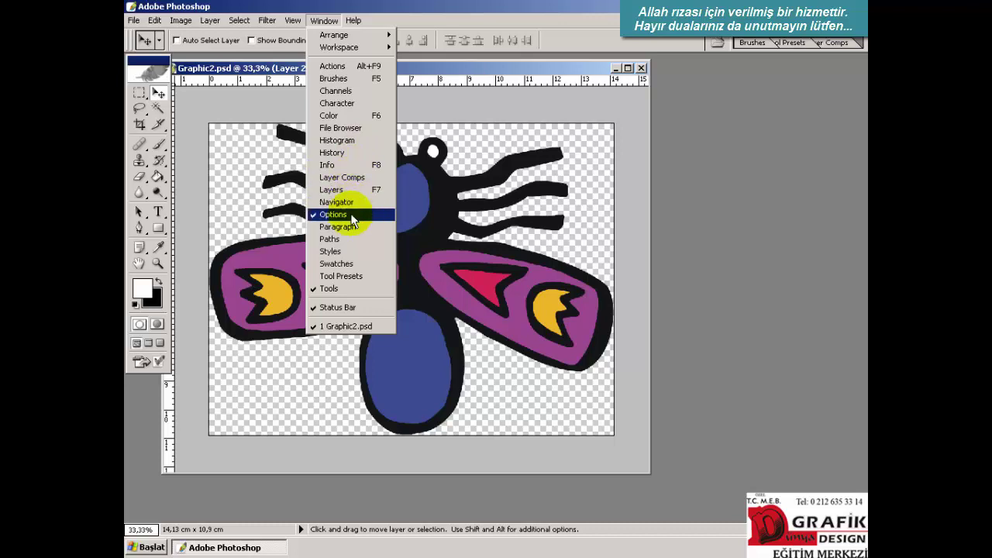
{"action": "left_click", "coordinate": [353, 94]}
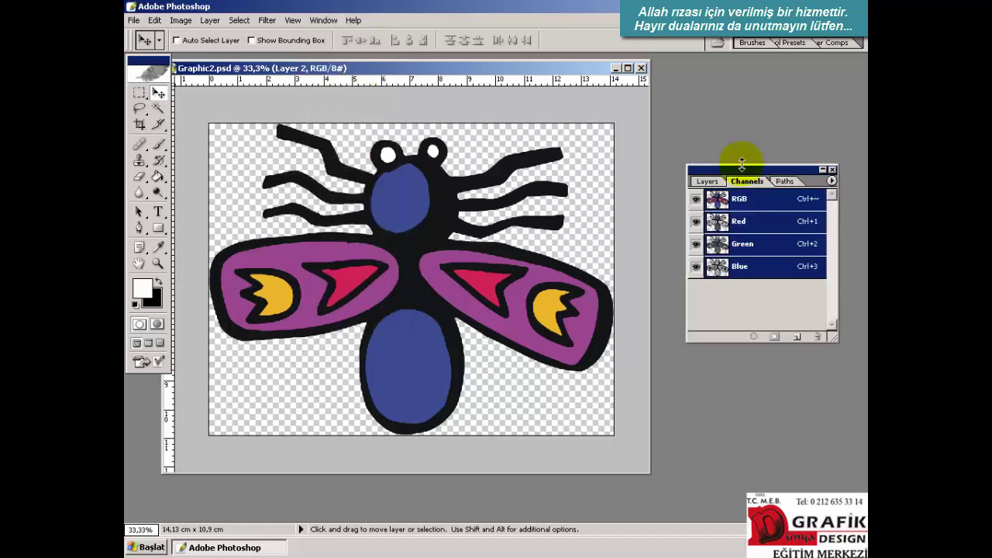
{"action": "left_click_drag", "start_coordinate": [742, 155], "coordinate": [743, 98]}
{"action": "left_click_drag", "start_coordinate": [829, 283], "coordinate": [830, 339]}
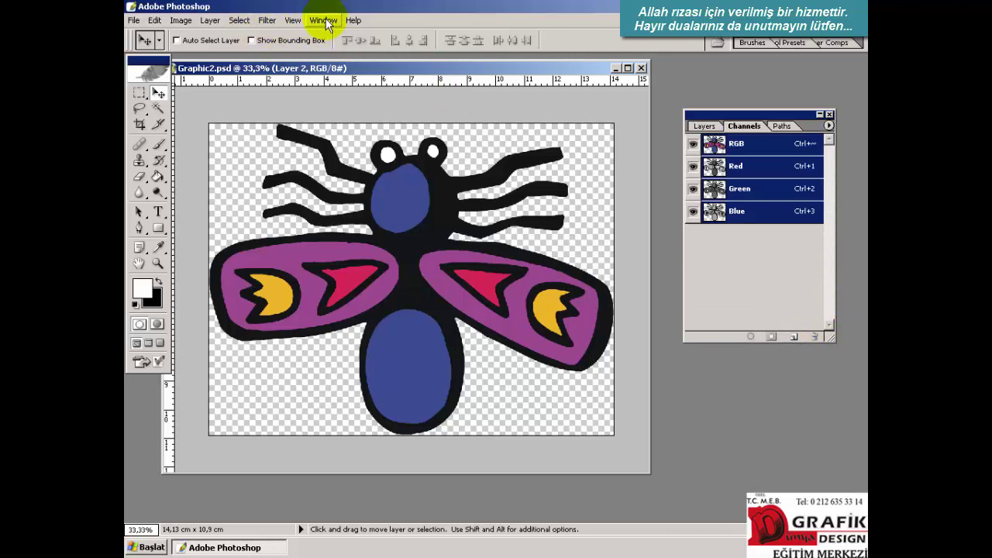
Delete the empty Layer 2 in Layers, then return to the Channels list.
{"action": "left_click", "coordinate": [714, 126]}
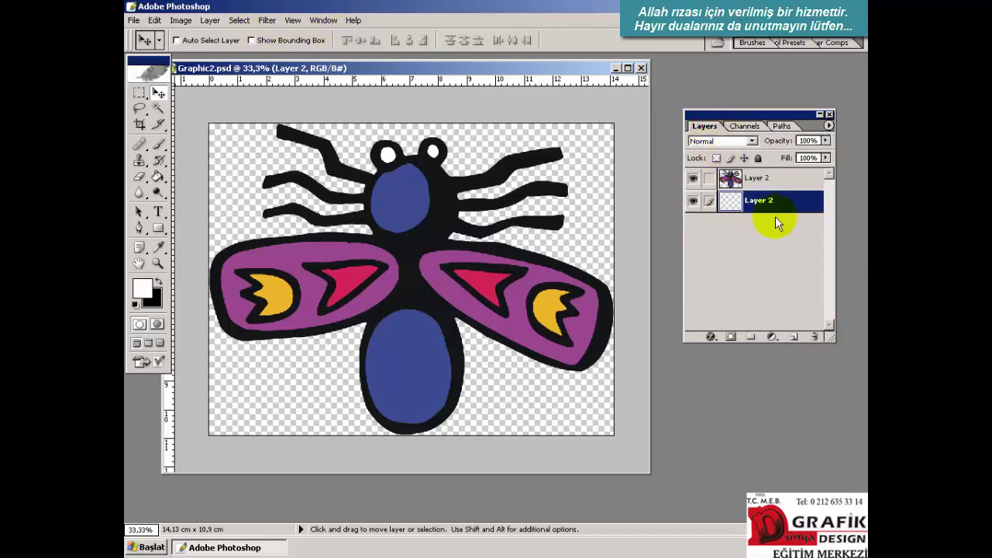
{"action": "left_click_drag", "start_coordinate": [731, 199], "coordinate": [814, 337]}
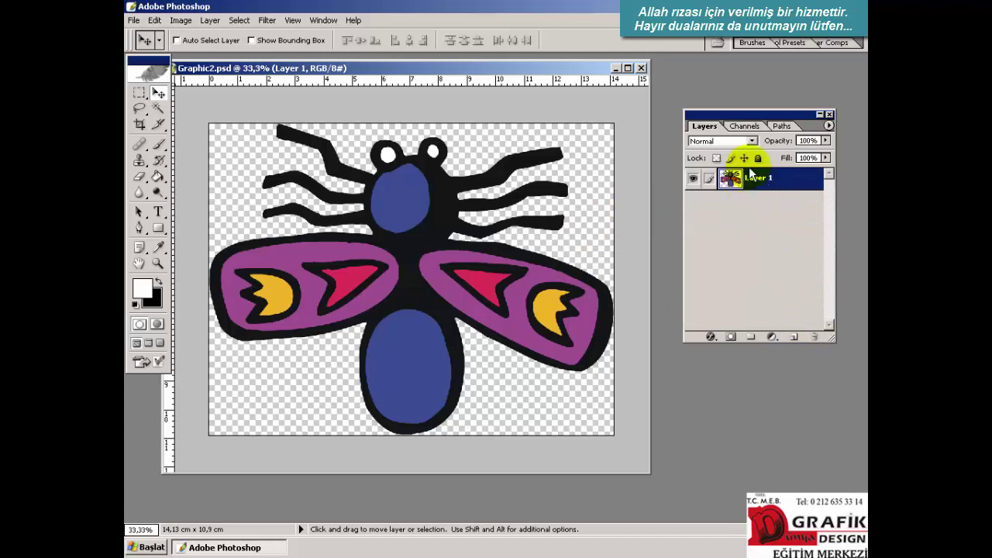
{"action": "left_click", "coordinate": [744, 126]}
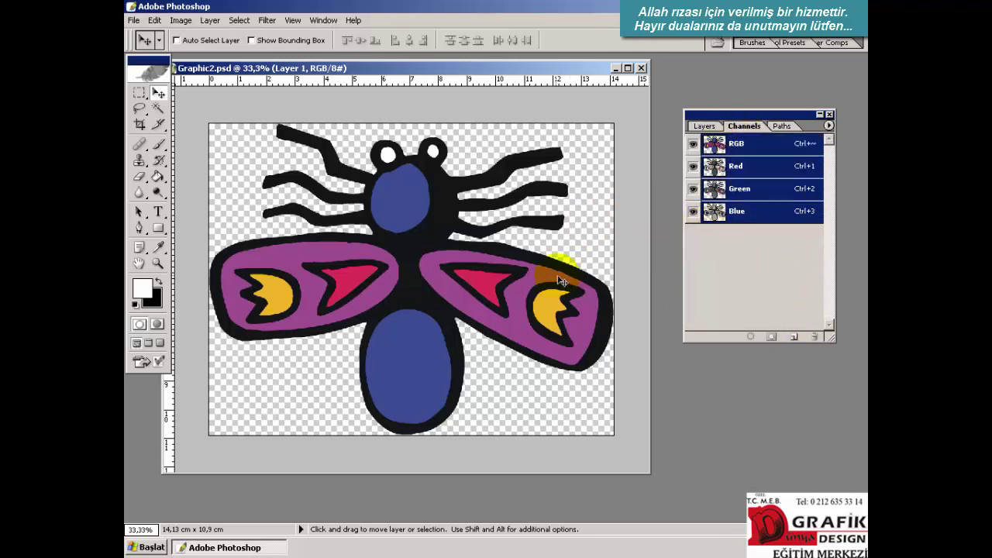
{"action": "left_click", "coordinate": [158, 108]}
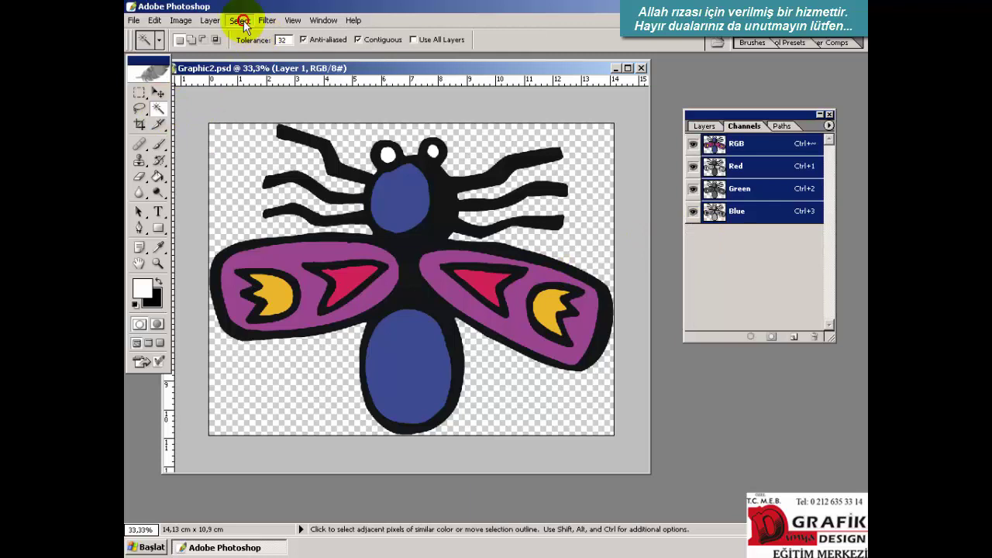
Select the bug's black outlines with Color Range, sampling the black colour.
{"action": "left_click", "coordinate": [243, 21]}
{"action": "left_click", "coordinate": [249, 87]}
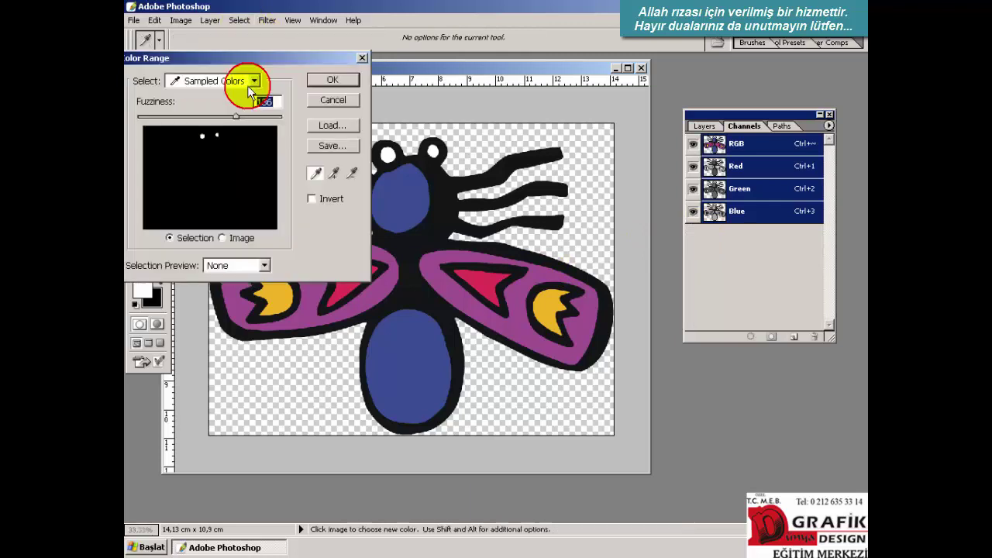
{"action": "left_click", "coordinate": [432, 168]}
{"action": "mouse_move", "coordinate": [236, 116]}
{"action": "left_mouse_down"}
{"action": "mouse_move", "coordinate": [232, 129]}
{"action": "mouse_move", "coordinate": [236, 116]}
{"action": "left_mouse_up"}
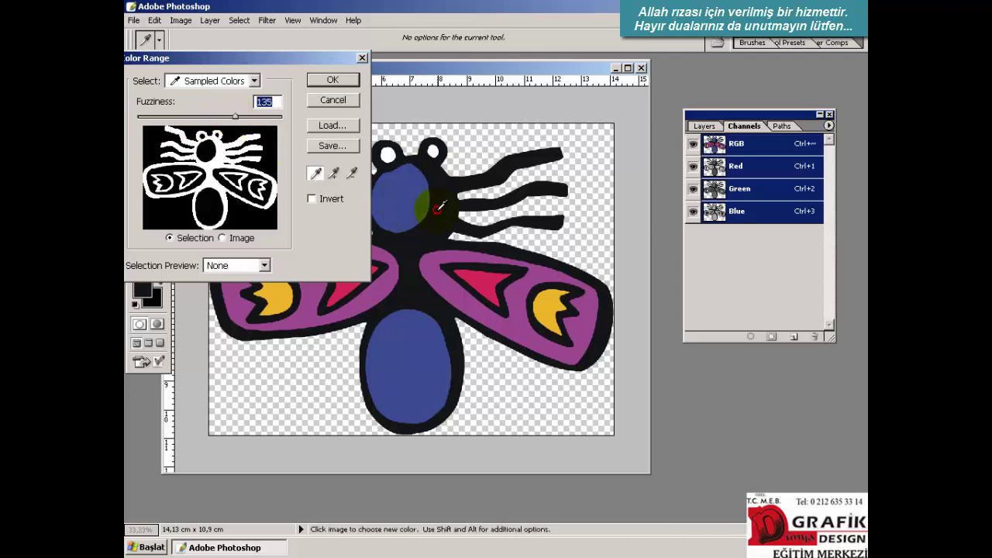
{"action": "left_click", "coordinate": [332, 80]}
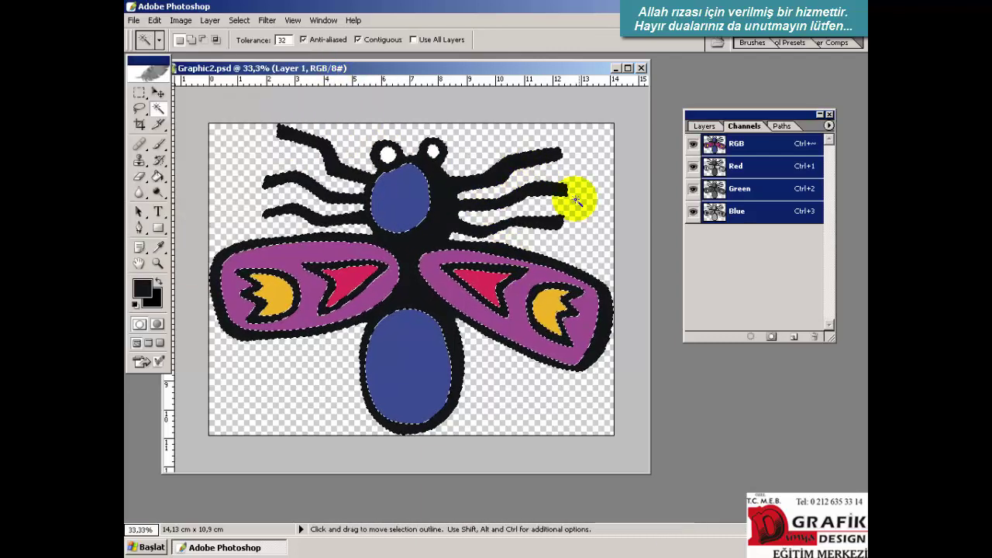
{"action": "left_click", "coordinate": [589, 264], "text": "shift"}
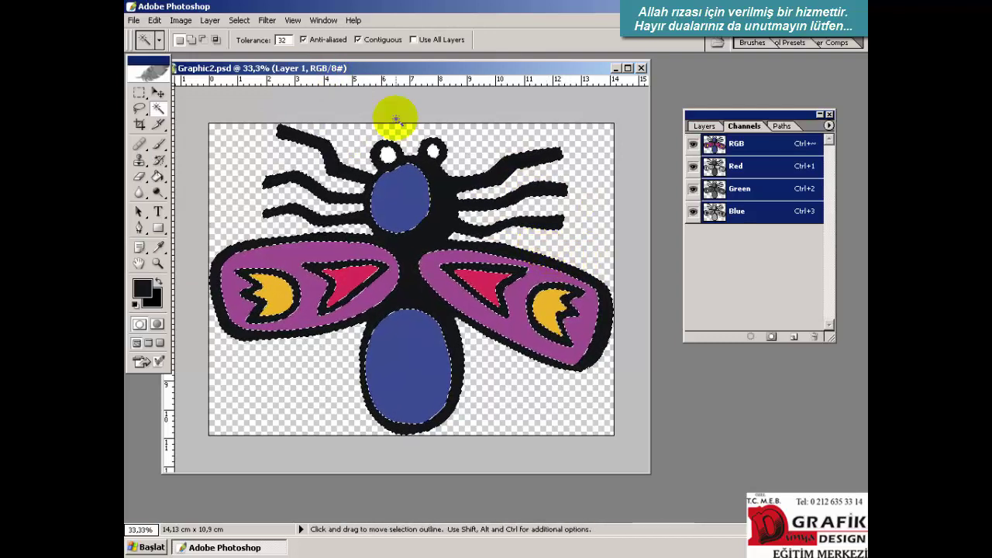
Save the outline selection as a channel named siyah.
{"action": "left_click", "coordinate": [241, 20]}
{"action": "left_click", "coordinate": [252, 202]}
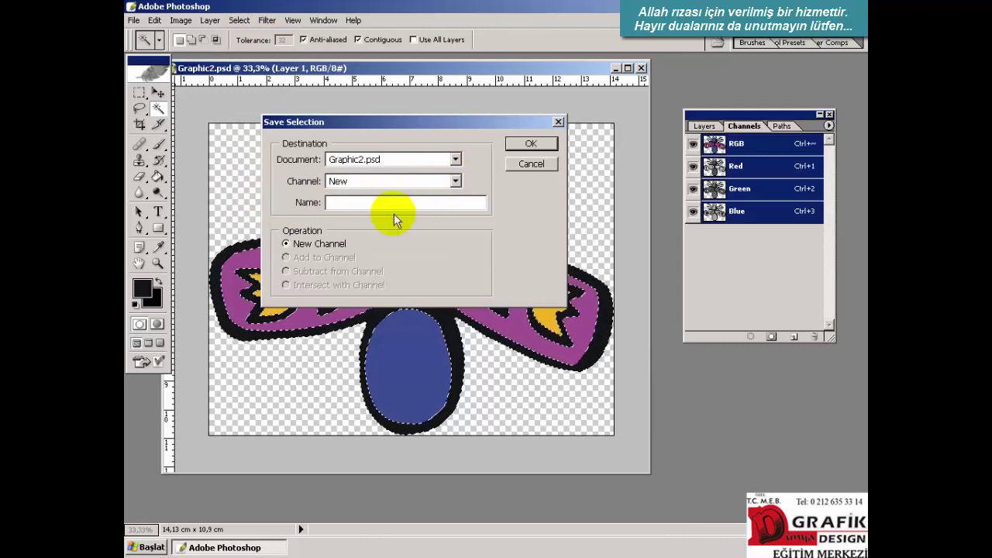
{"action": "type", "text": "siy"}
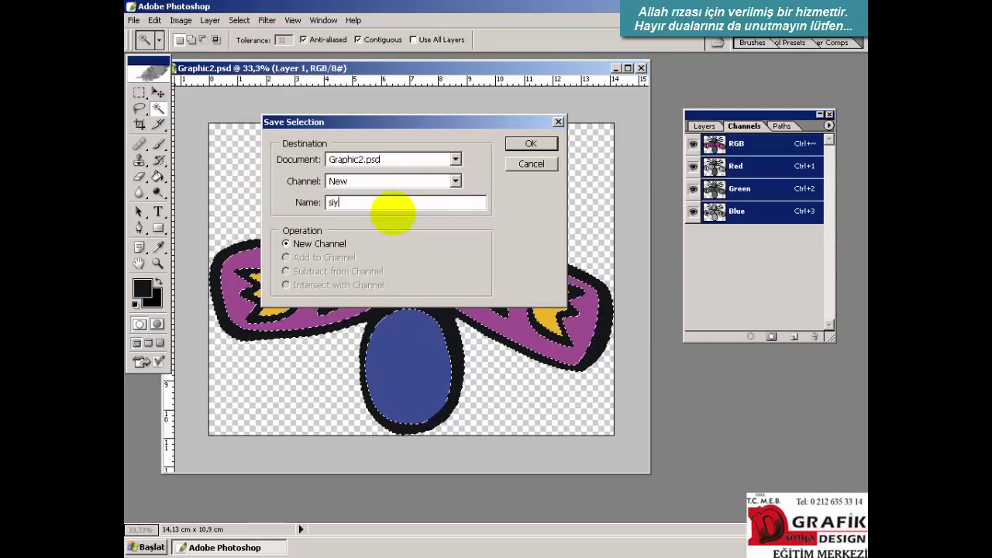
{"action": "type", "text": "ah"}
{"action": "left_click", "coordinate": [531, 143]}
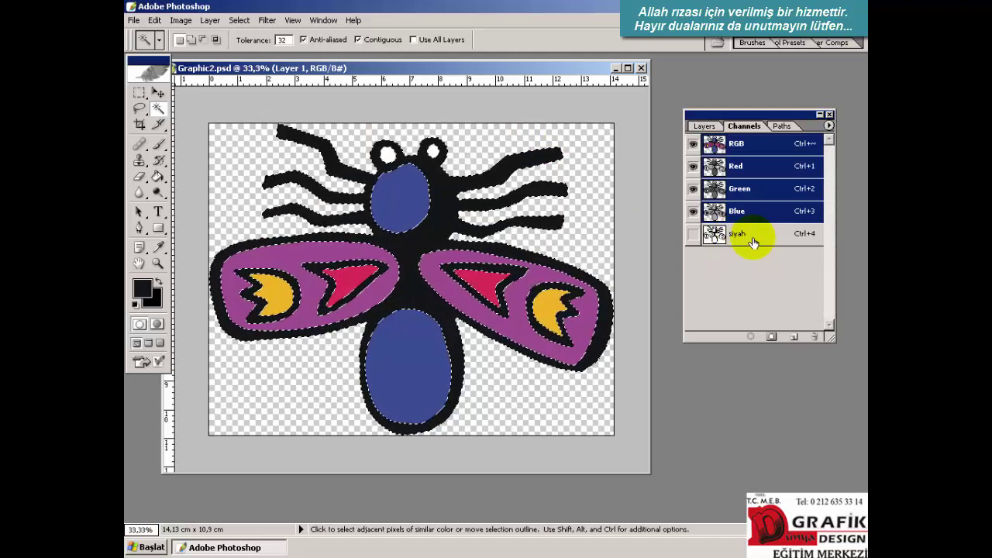
Select the white eye highlights with Color Range at fuzziness 148.
{"action": "left_click", "coordinate": [431, 223]}
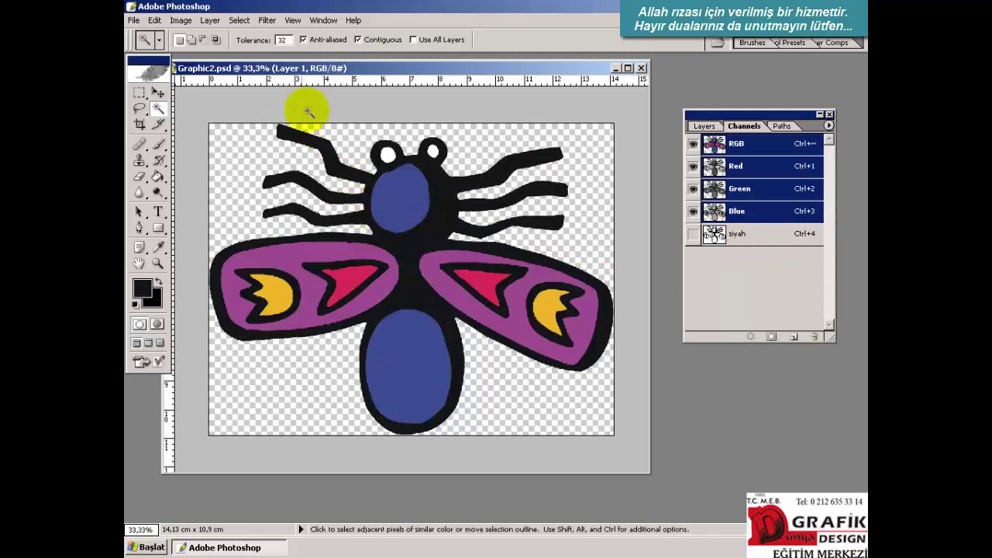
{"action": "left_click", "coordinate": [242, 21]}
{"action": "left_click", "coordinate": [268, 91]}
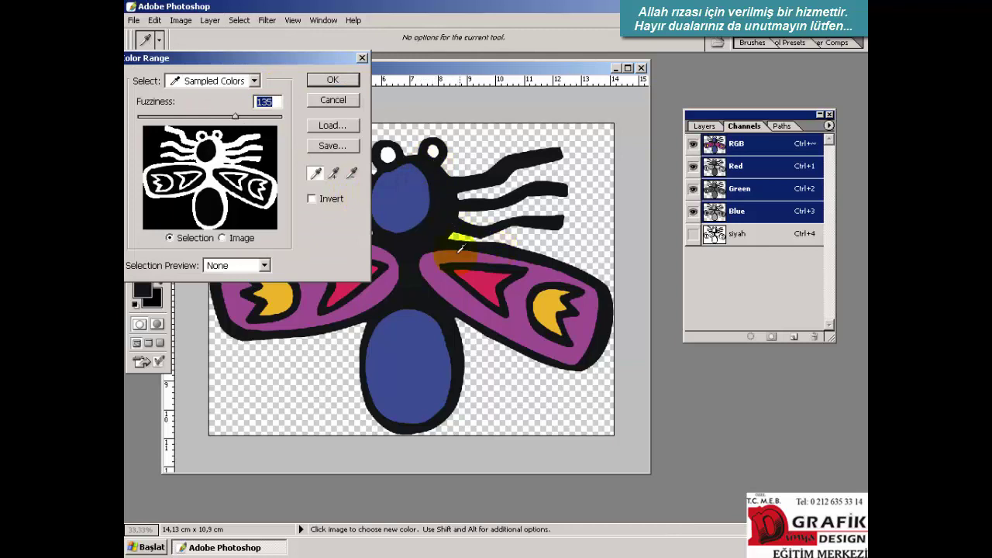
{"action": "left_click", "coordinate": [432, 151]}
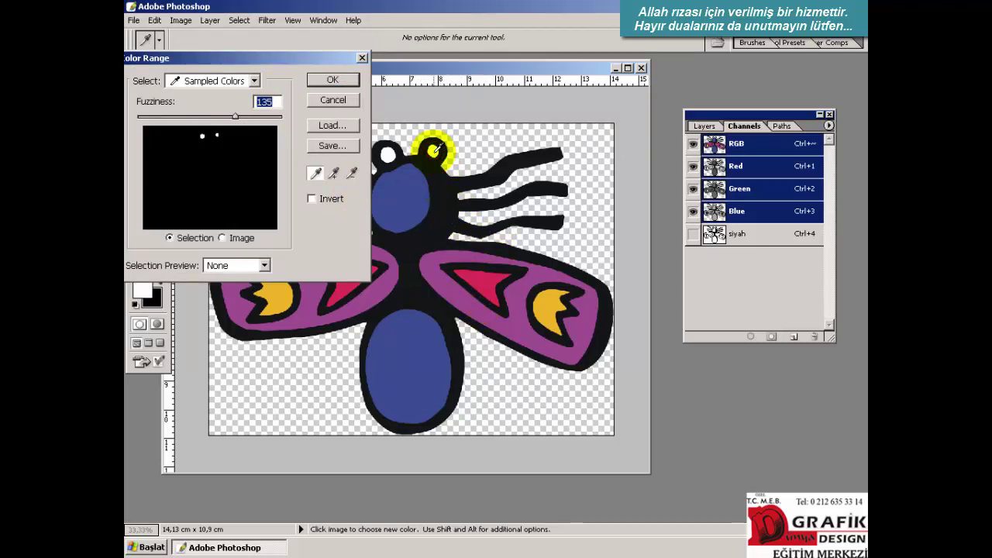
{"action": "type", "text": "148"}
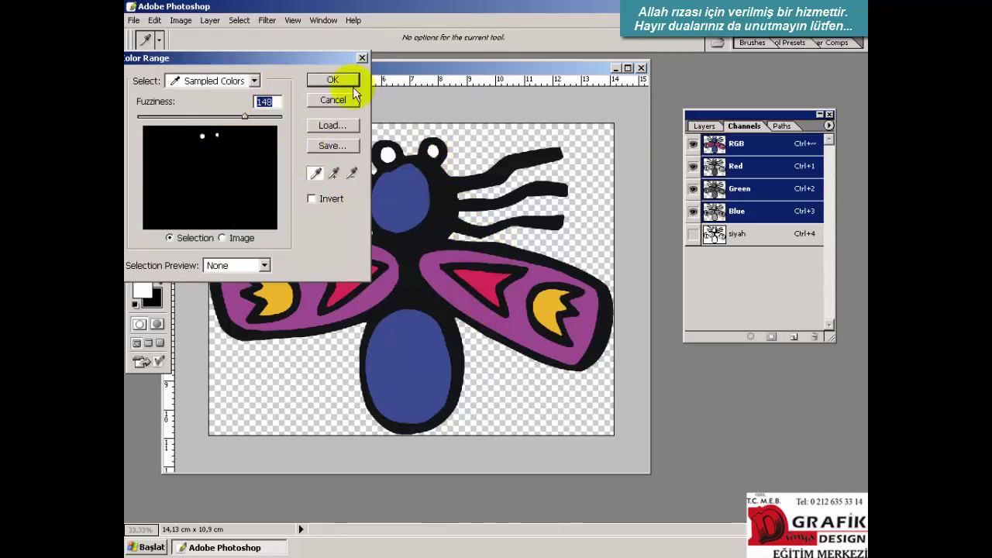
{"action": "left_click", "coordinate": [341, 81]}
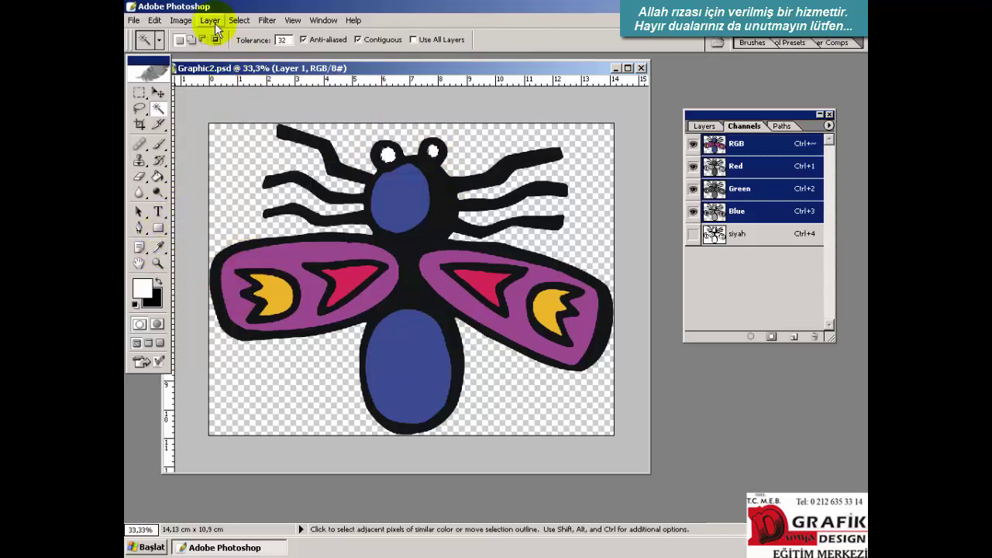
Save the white selection as a channel named beyaz.
{"action": "left_click", "coordinate": [238, 21]}
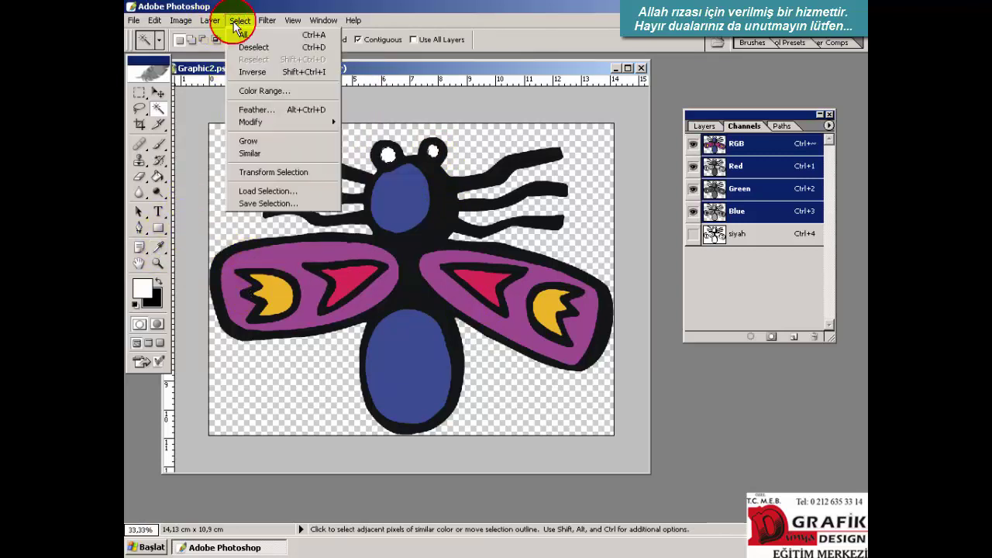
{"action": "left_click", "coordinate": [274, 204]}
{"action": "type", "text": "beyaz"}
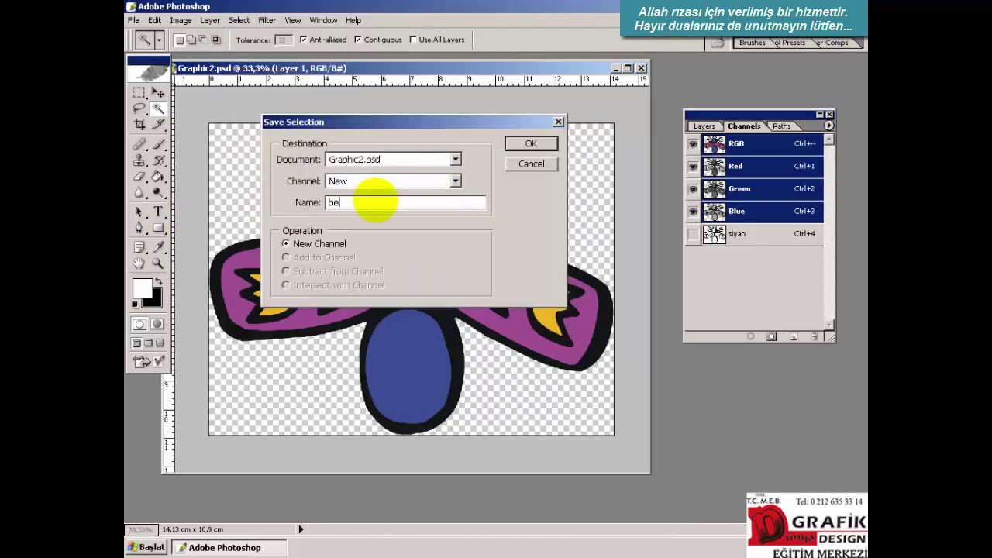
{"action": "left_click", "coordinate": [530, 144]}
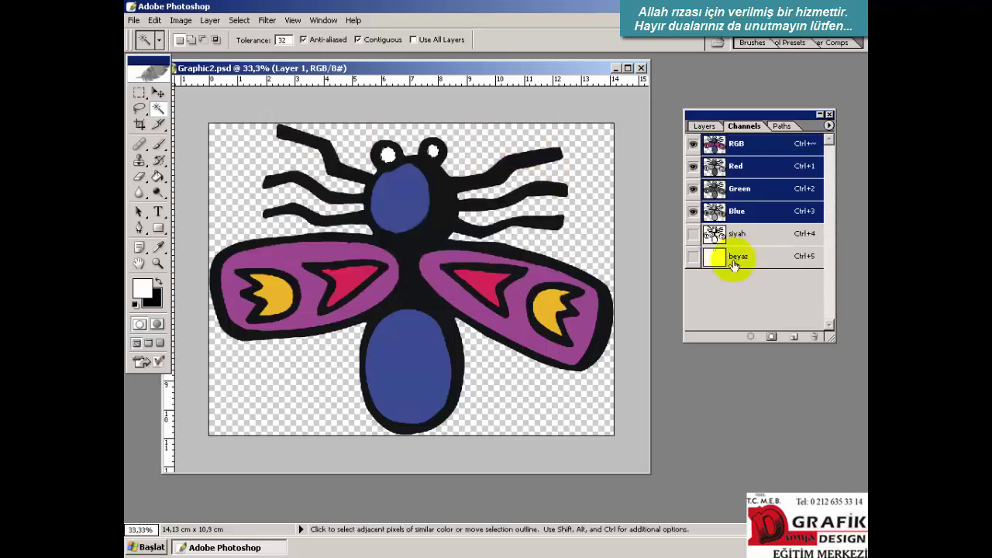
Select the fly's blue head and lower body with Color Range at fuzziness 70.
{"action": "left_click", "coordinate": [239, 20]}
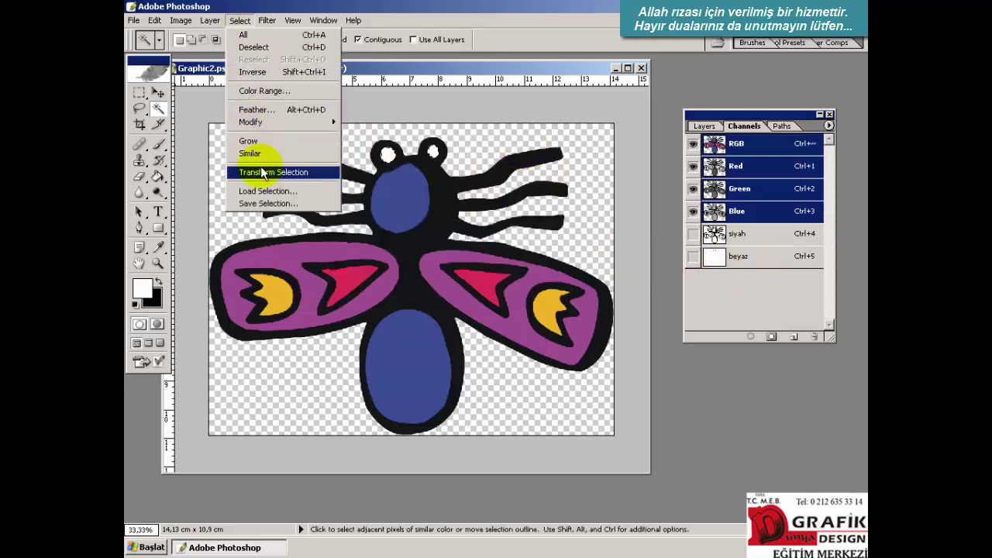
{"action": "left_click", "coordinate": [263, 91]}
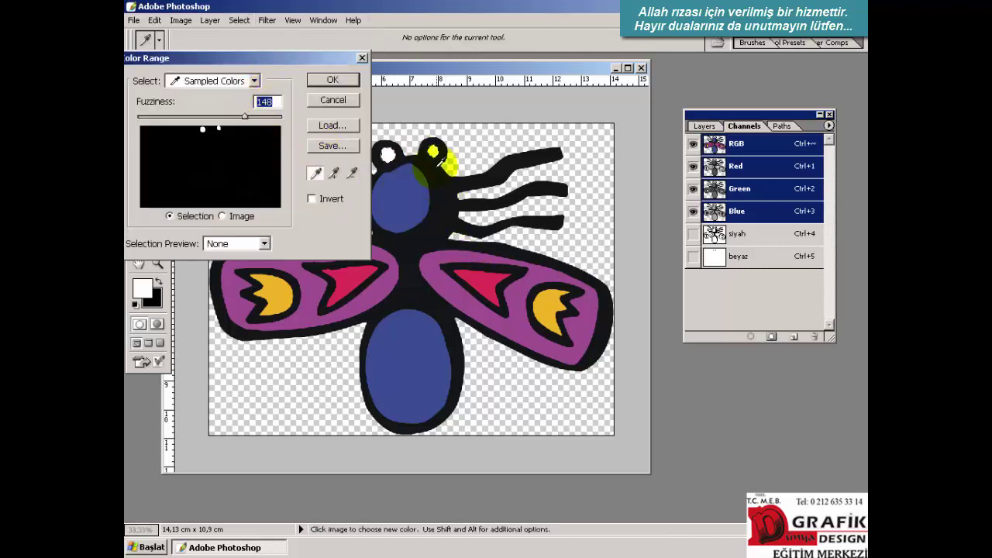
{"action": "left_click", "coordinate": [417, 193]}
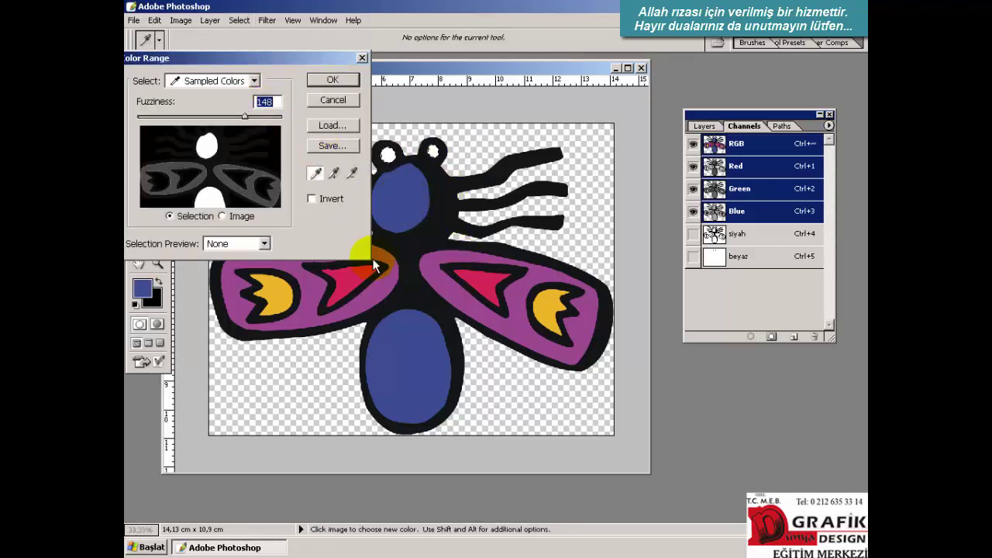
{"action": "left_click", "coordinate": [334, 100]}
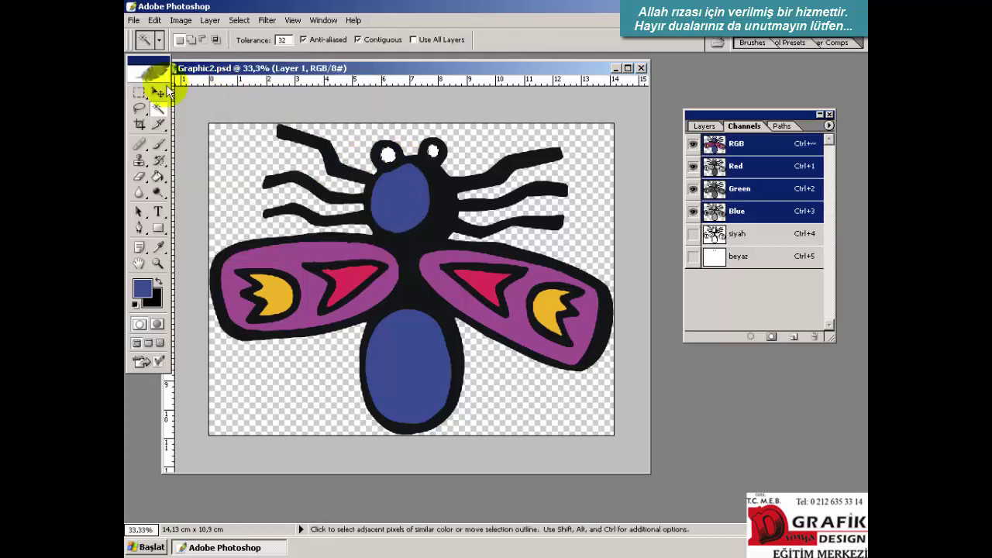
{"action": "left_click", "coordinate": [140, 92]}
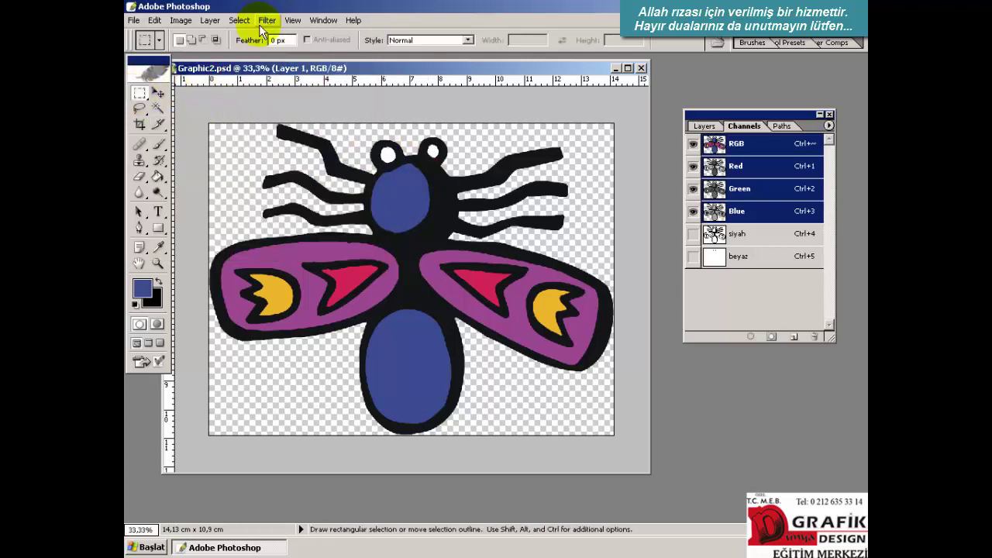
{"action": "left_click", "coordinate": [239, 20]}
{"action": "left_click", "coordinate": [259, 91]}
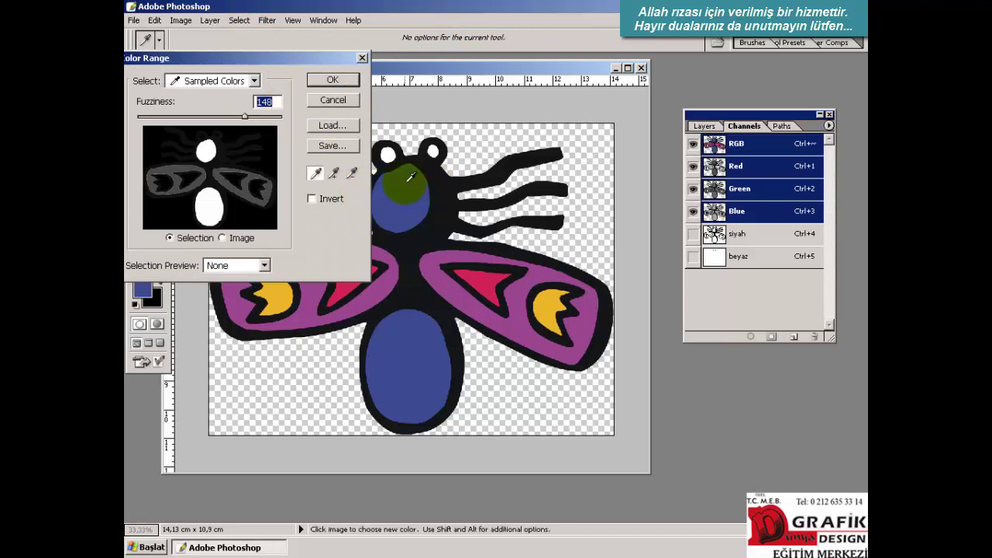
{"action": "left_click_drag", "start_coordinate": [245, 116], "coordinate": [190, 121]}
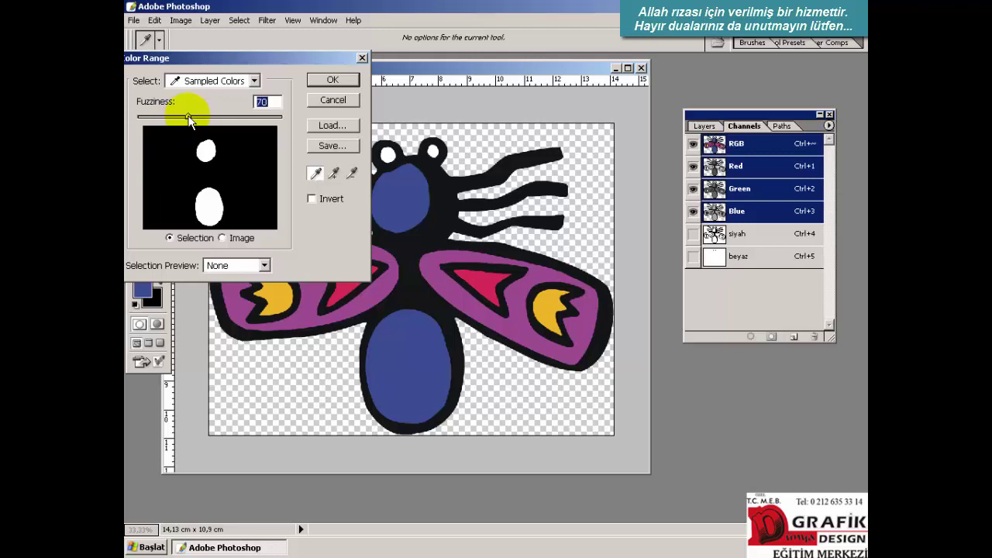
{"action": "left_click", "coordinate": [334, 81]}
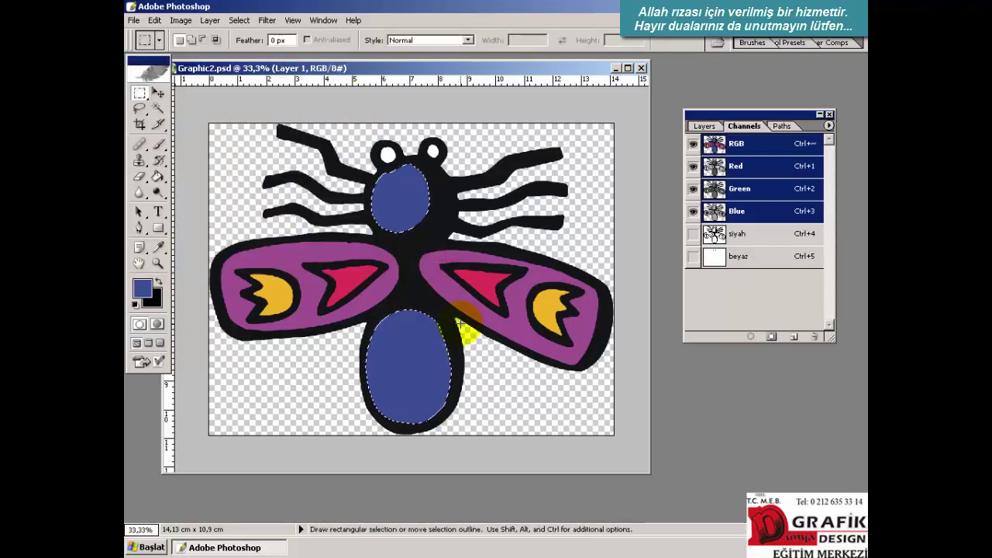
Save the blue selection as a channel named mavi.
{"action": "left_click", "coordinate": [240, 20]}
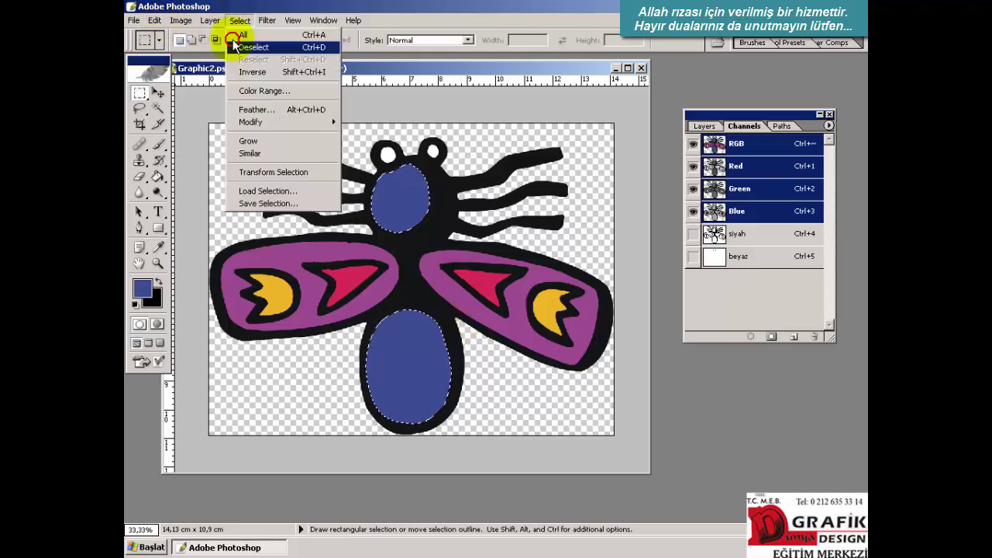
{"action": "left_click", "coordinate": [267, 203]}
{"action": "type", "text": "mavi"}
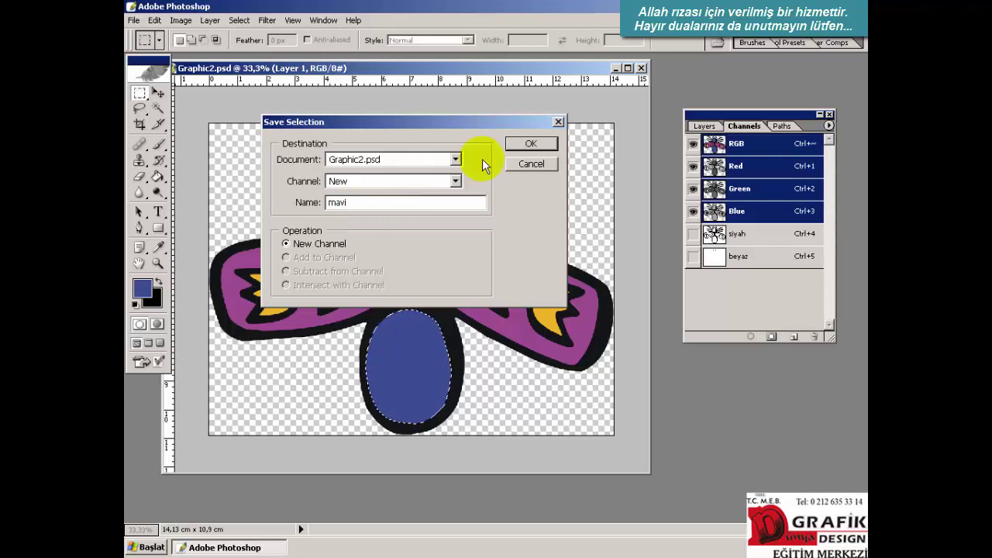
{"action": "left_click", "coordinate": [531, 144]}
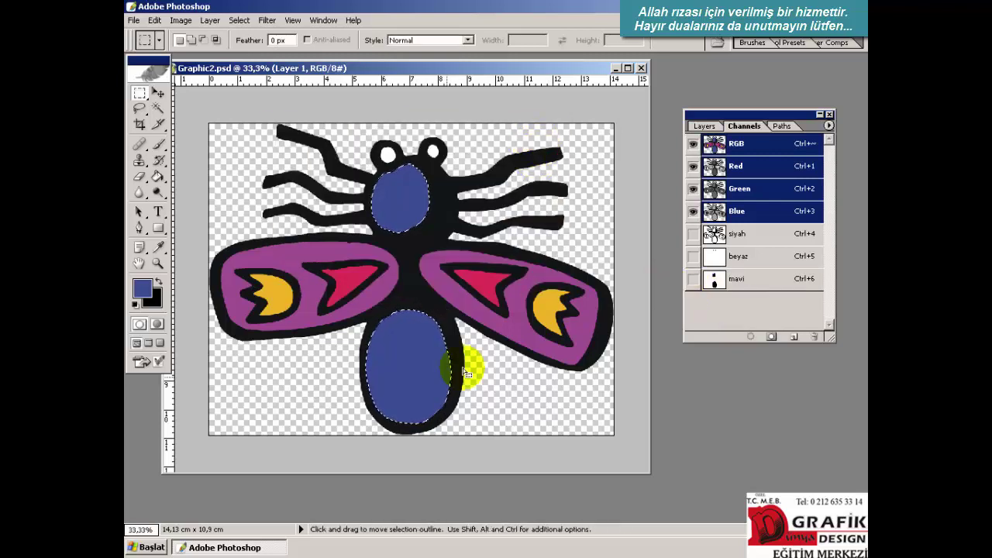
Deselect, then select the purple wing areas with Color Range at fuzziness 95.
{"action": "left_click", "coordinate": [325, 205]}
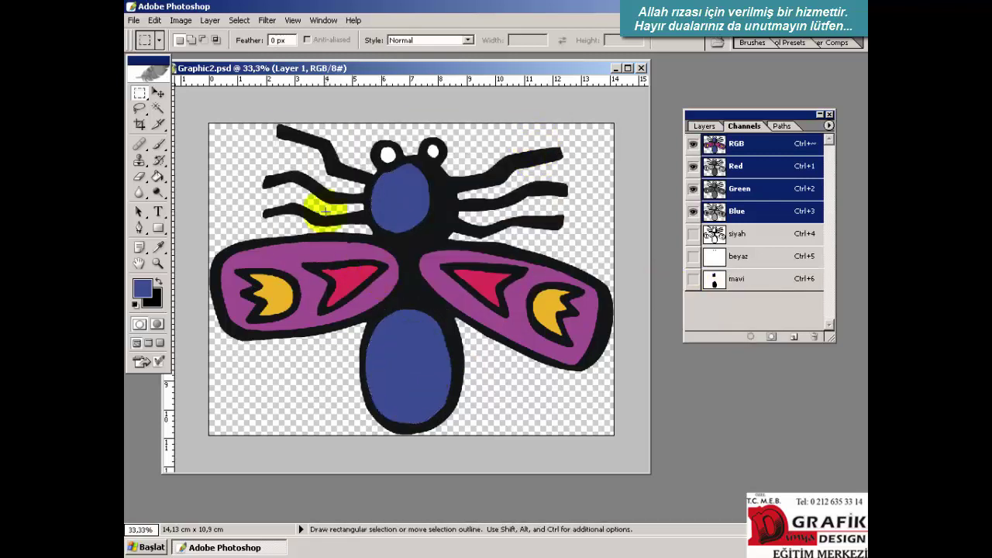
{"action": "left_click", "coordinate": [239, 21]}
{"action": "left_click", "coordinate": [263, 91]}
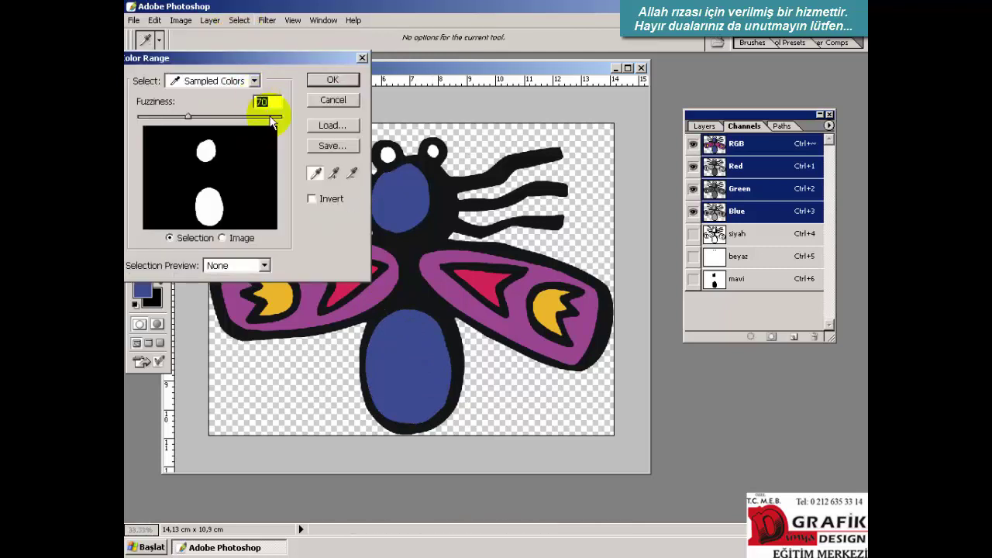
{"action": "left_click", "coordinate": [433, 258]}
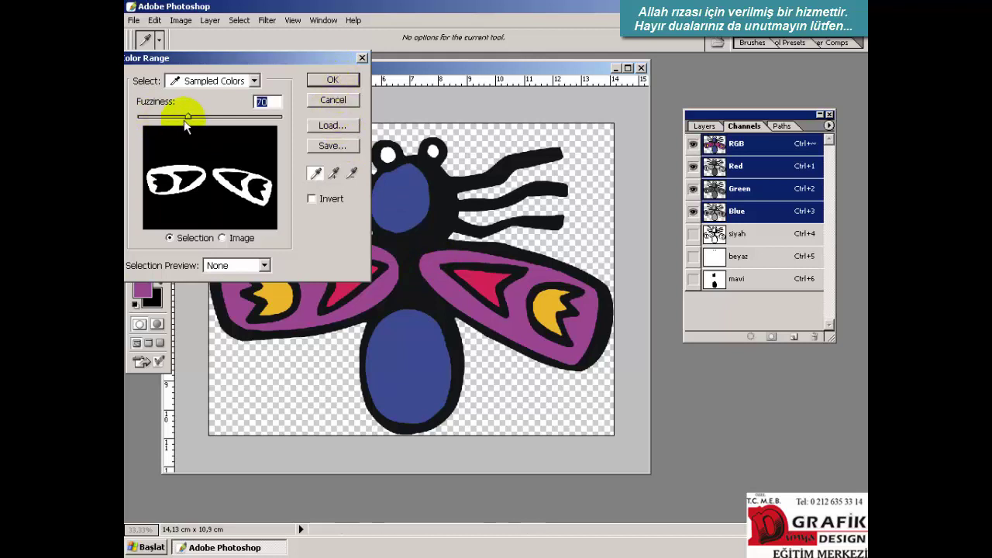
{"action": "left_click_drag", "start_coordinate": [189, 117], "coordinate": [206, 117]}
{"action": "left_click", "coordinate": [335, 86]}
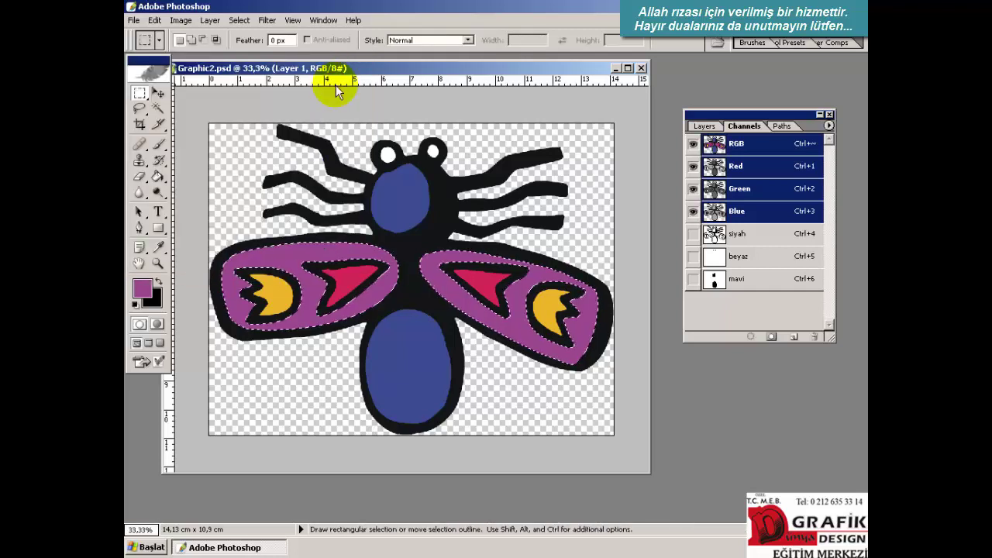
Save the purple wing selection as a channel named eflaton.
{"action": "left_click", "coordinate": [240, 20]}
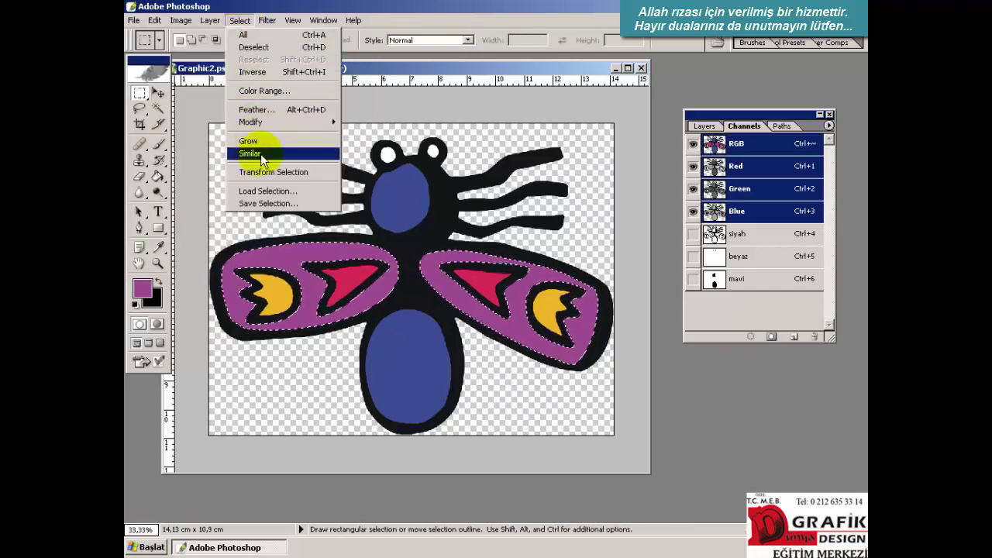
{"action": "left_click", "coordinate": [263, 203]}
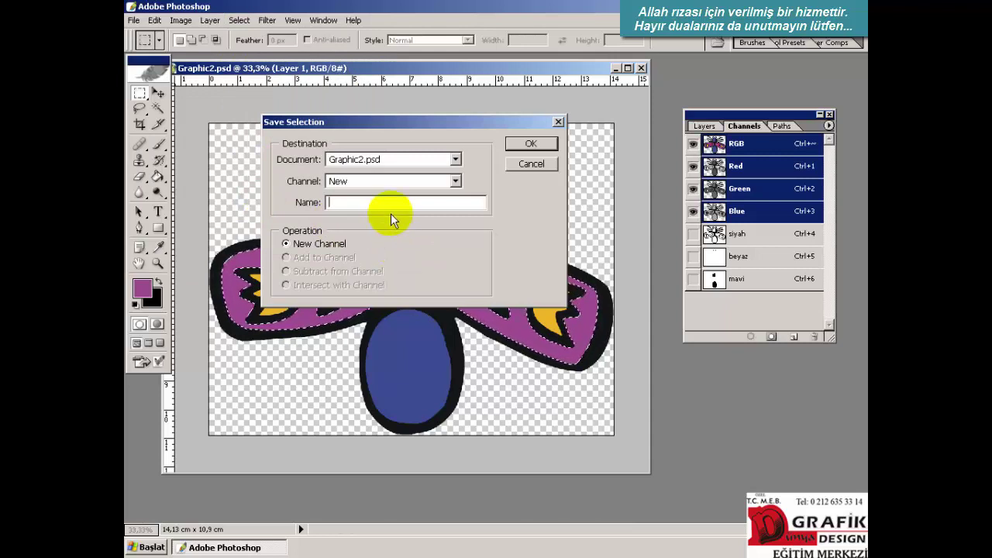
{"action": "type", "text": "eflat"}
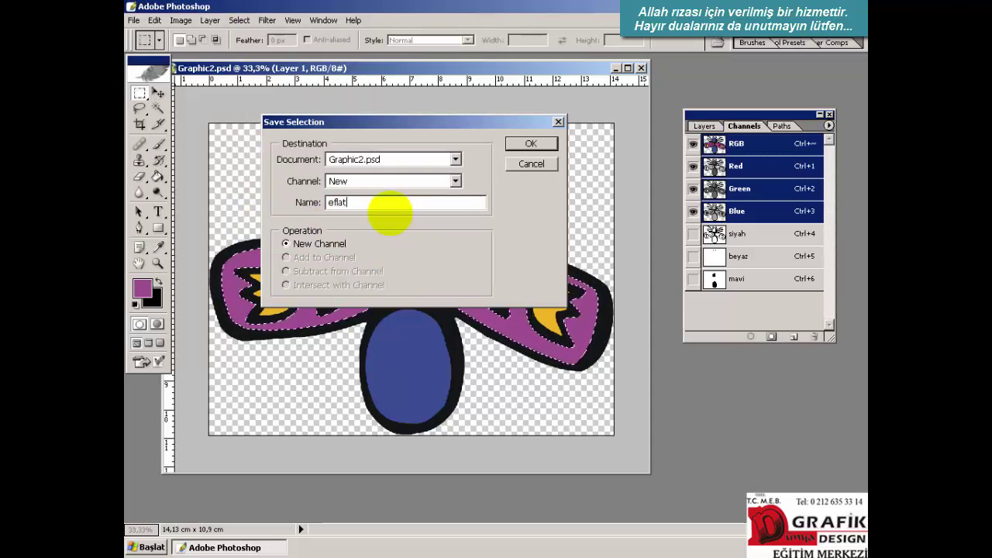
{"action": "type", "text": "on"}
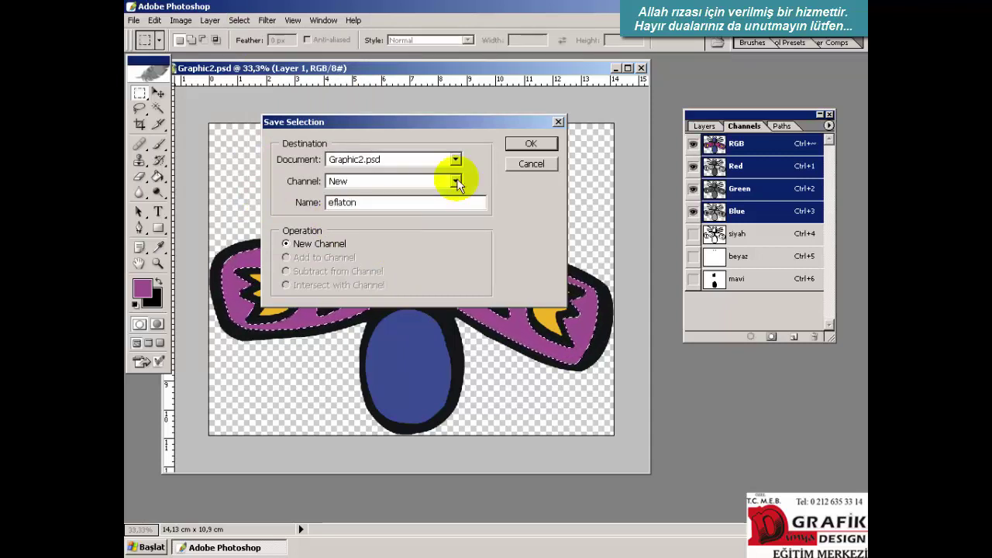
{"action": "left_click", "coordinate": [533, 144]}
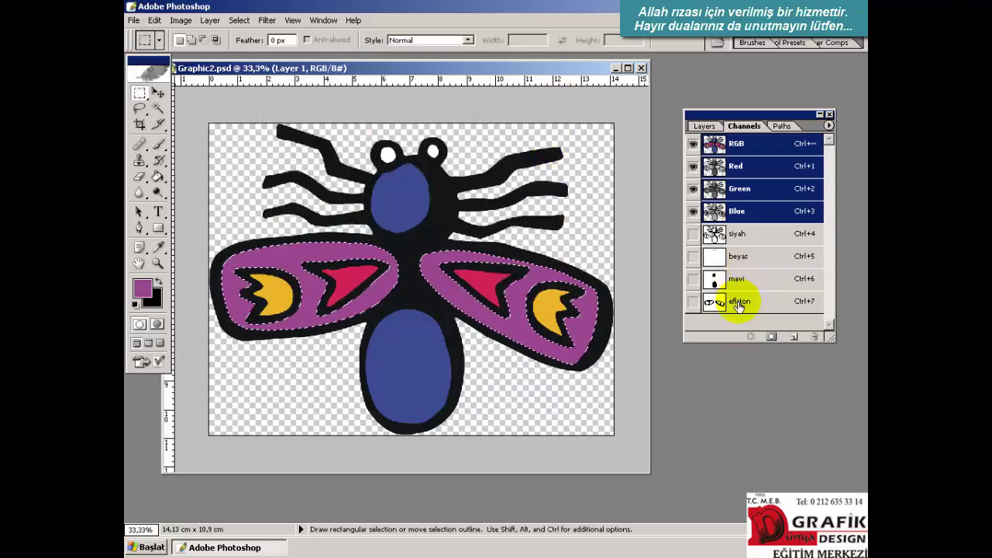
Deselect, then select the red wing triangles with Color Range.
{"action": "left_click", "coordinate": [525, 290]}
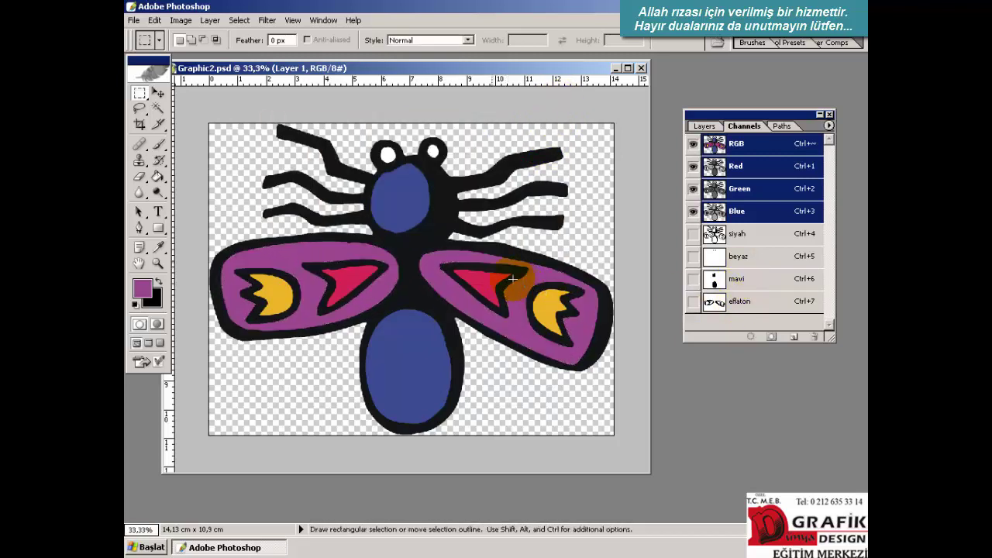
{"action": "left_click", "coordinate": [240, 21]}
{"action": "left_click", "coordinate": [263, 92]}
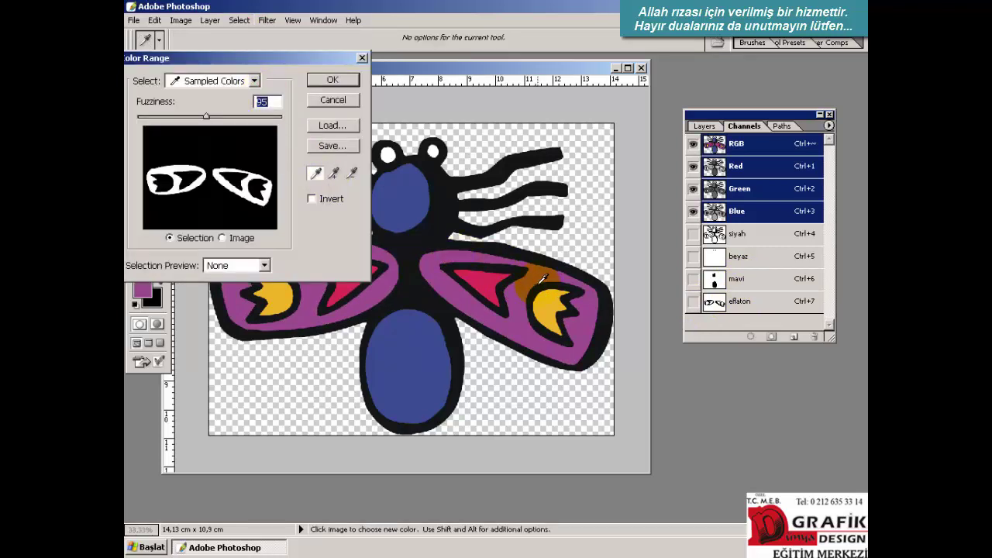
{"action": "left_click", "coordinate": [492, 270]}
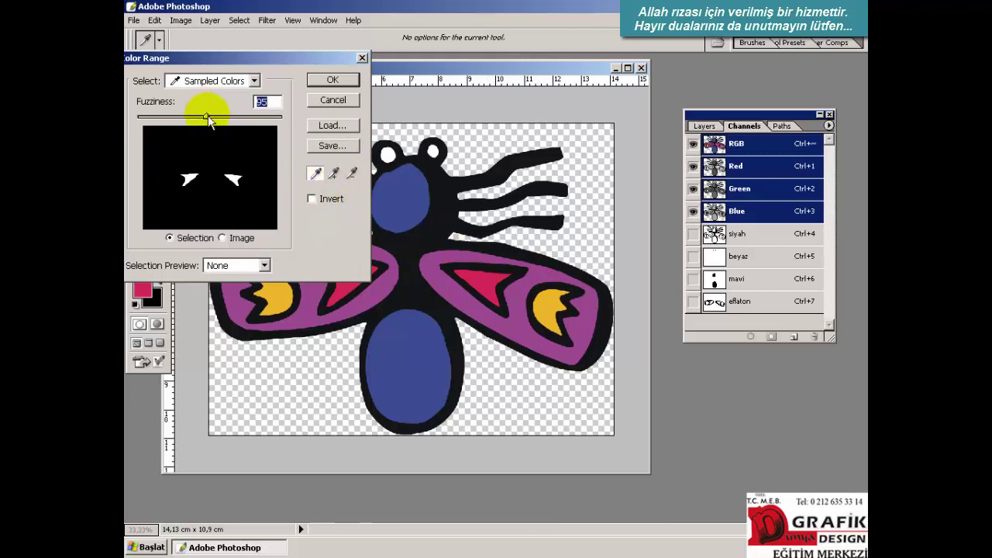
{"action": "left_click", "coordinate": [333, 81]}
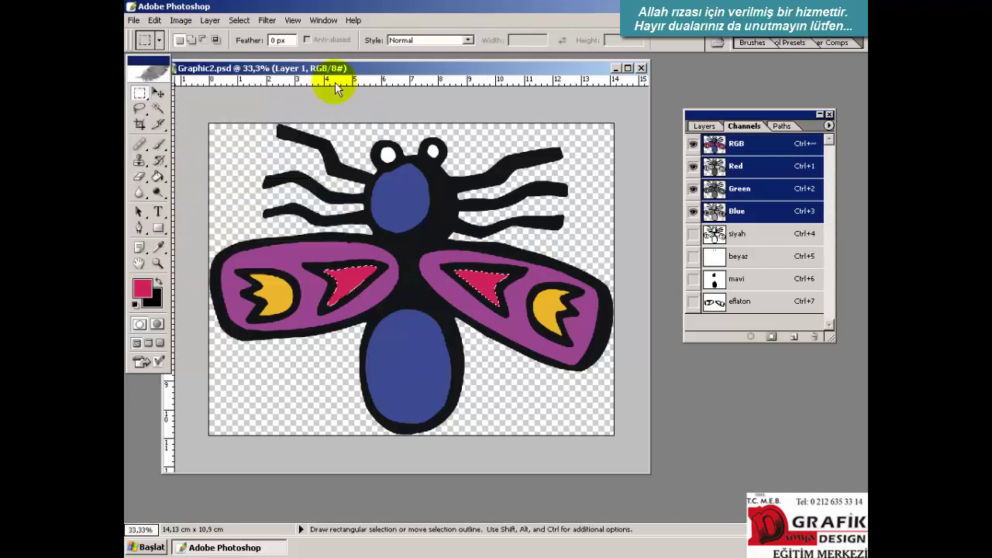
Save the red selection as channel kırmızı, then deselect.
{"action": "left_click", "coordinate": [247, 25]}
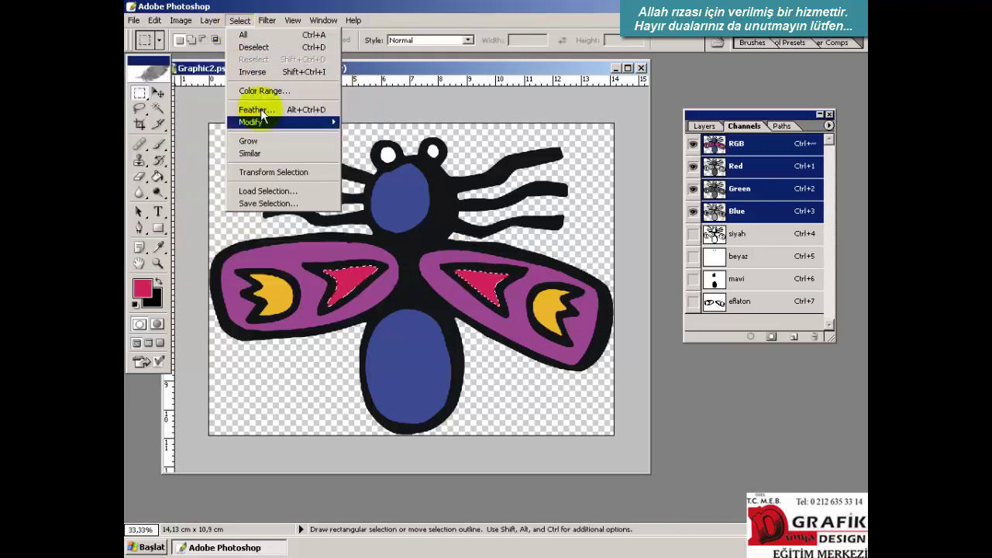
{"action": "left_click", "coordinate": [265, 205]}
{"action": "type", "text": "kırmızı"}
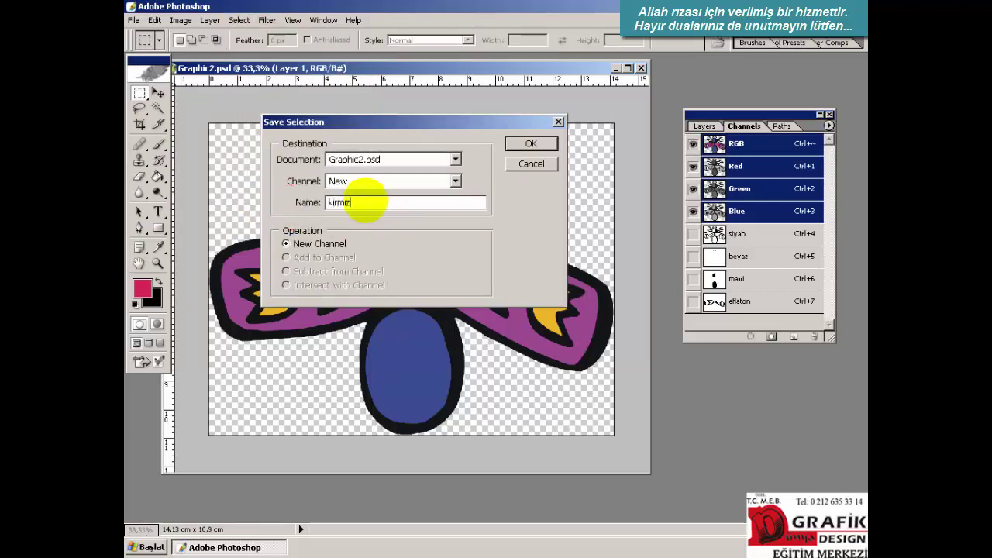
{"action": "left_click", "coordinate": [532, 143]}
{"action": "left_click", "coordinate": [495, 283]}
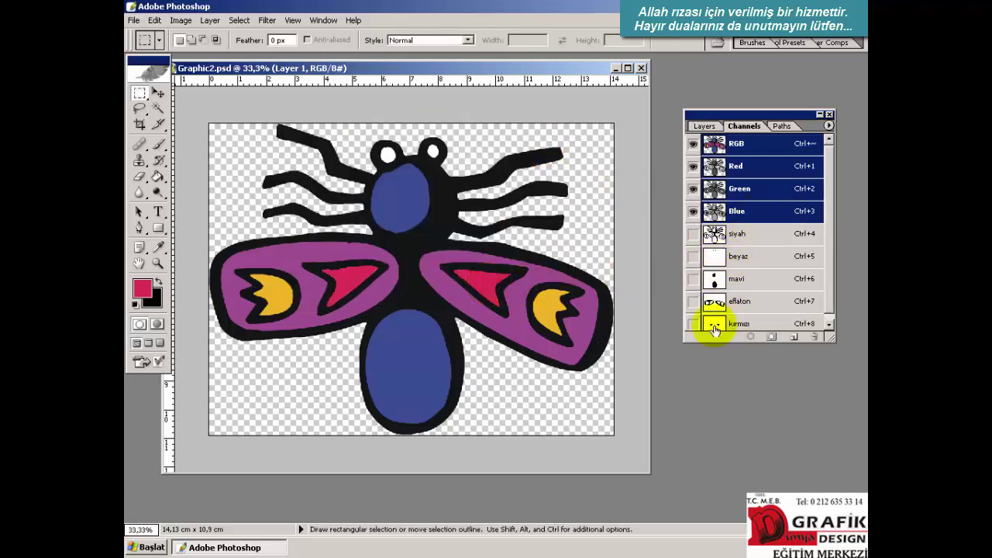
Select the yellow wing shapes with Color Range and enlarge the channels list.
{"action": "left_click", "coordinate": [239, 20]}
{"action": "left_click", "coordinate": [256, 91]}
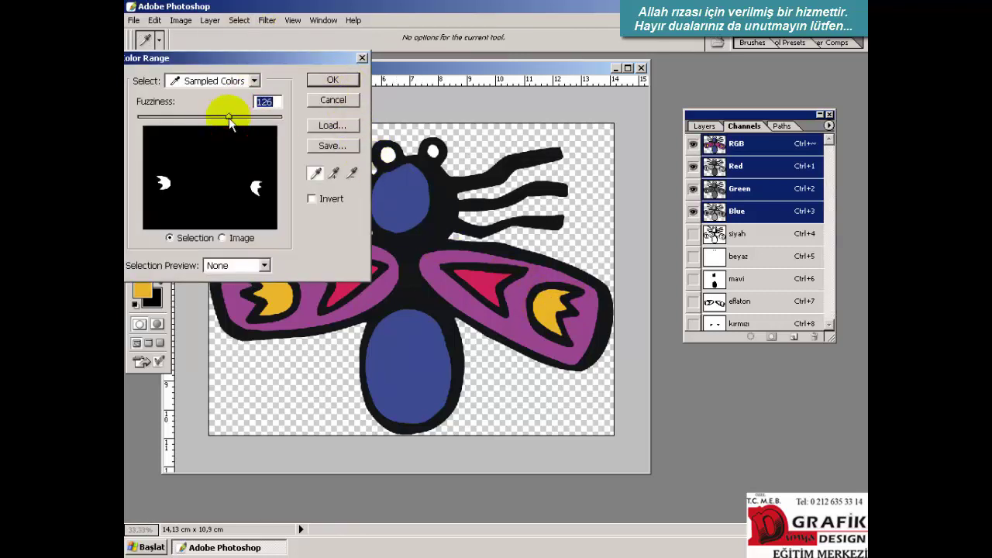
{"action": "left_click", "coordinate": [332, 80]}
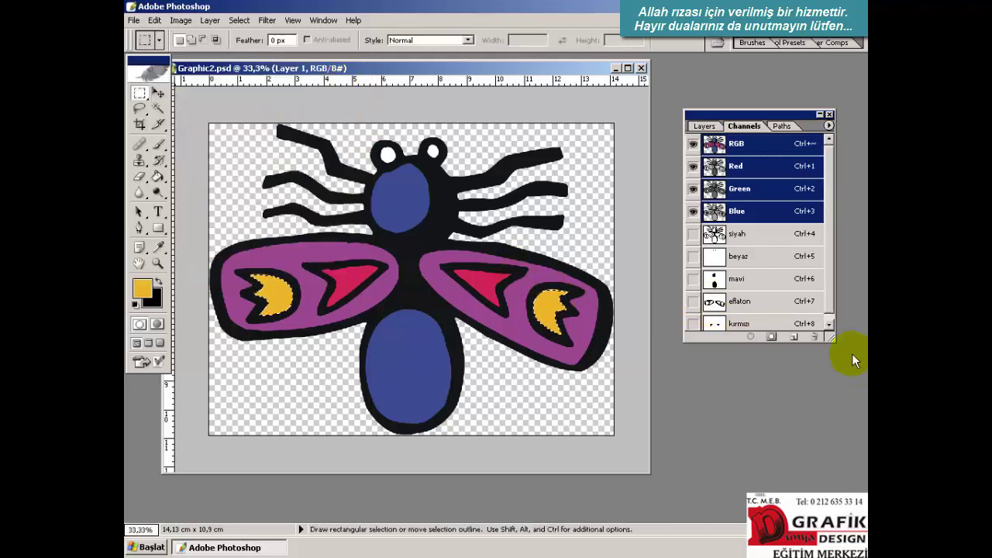
{"action": "left_click_drag", "start_coordinate": [833, 338], "coordinate": [832, 431]}
Save the yellow selection as a trial sarı channel, then delete it.
{"action": "left_click", "coordinate": [240, 20]}
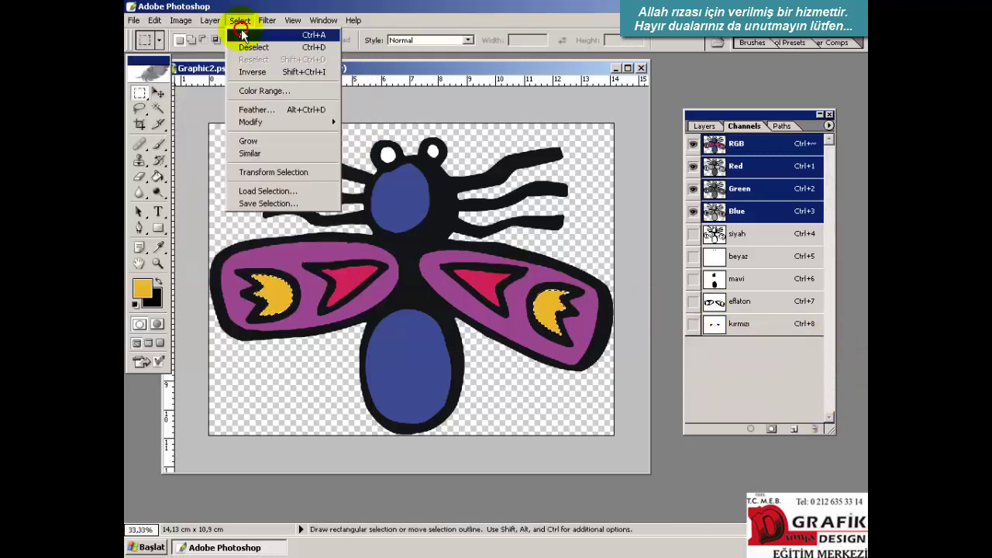
{"action": "left_click", "coordinate": [254, 202]}
{"action": "type", "text": "sarı"}
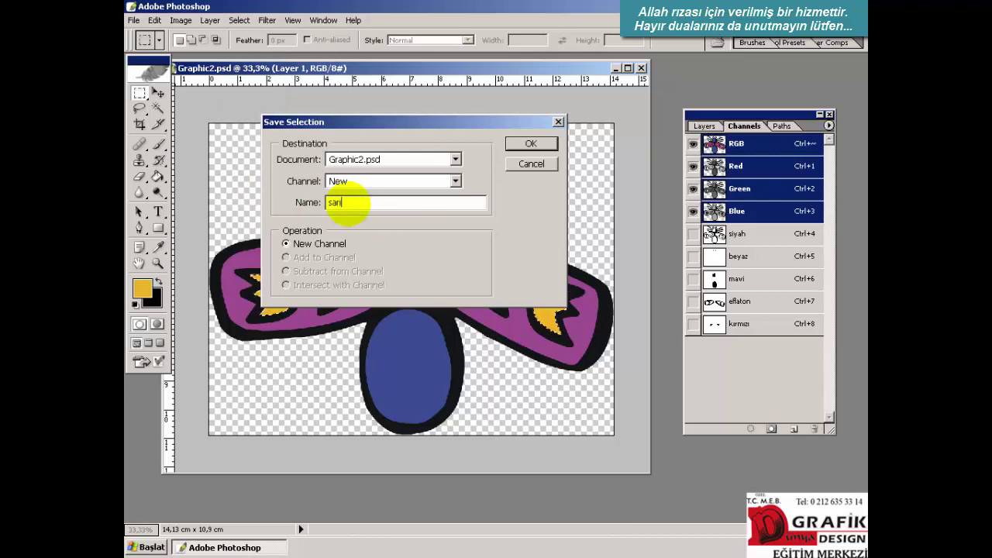
{"action": "left_click", "coordinate": [531, 143]}
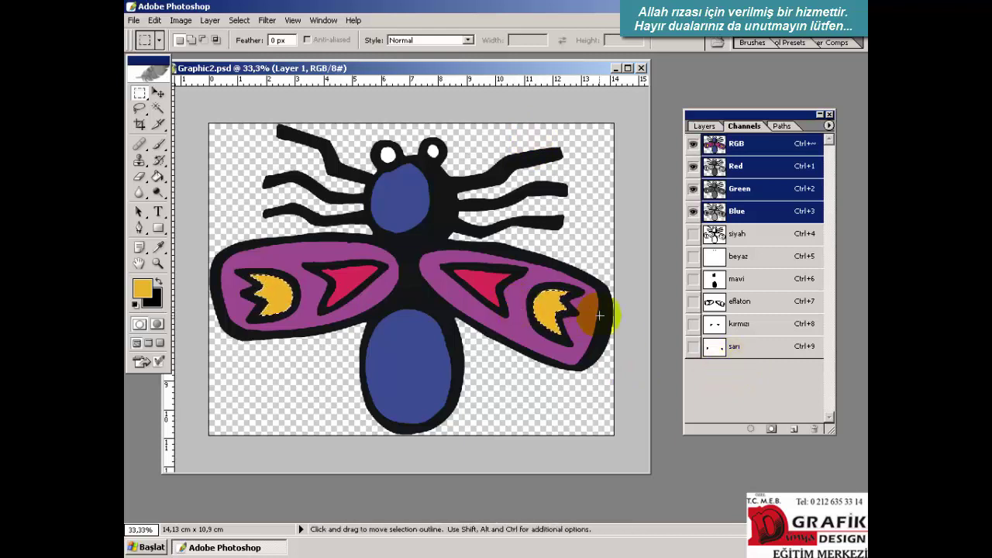
{"action": "left_click_drag", "start_coordinate": [712, 353], "coordinate": [814, 429]}
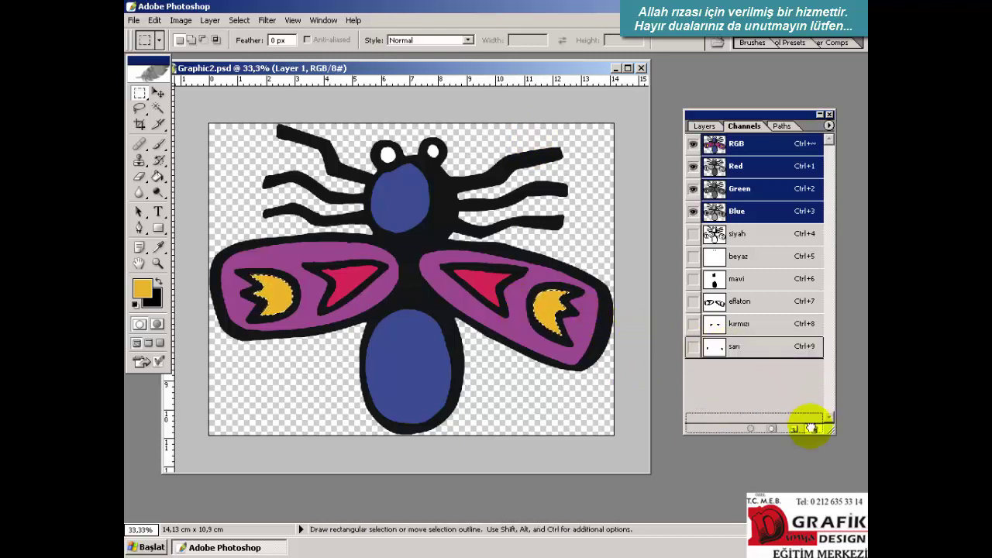
Reselect the yellow wing shapes with higher Color Range fuzziness, zooming in to check.
{"action": "left_click", "coordinate": [239, 20]}
{"action": "left_click", "coordinate": [261, 91]}
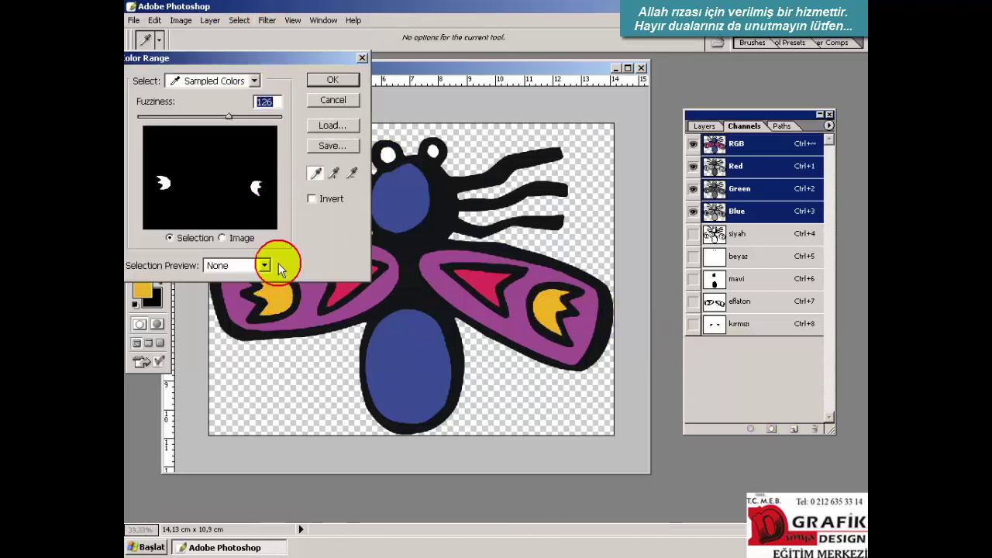
{"action": "left_click_drag", "start_coordinate": [232, 117], "coordinate": [241, 120]}
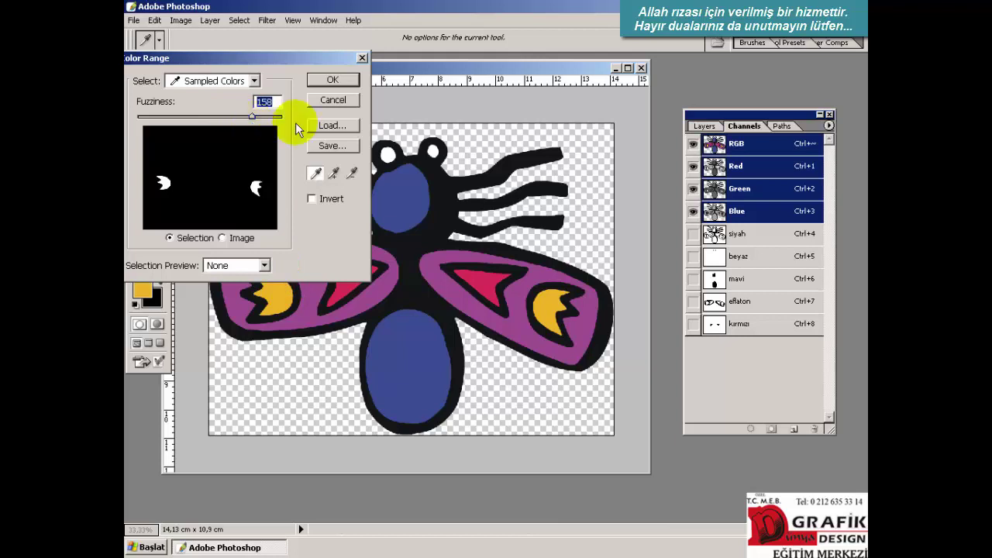
{"action": "left_click", "coordinate": [333, 79]}
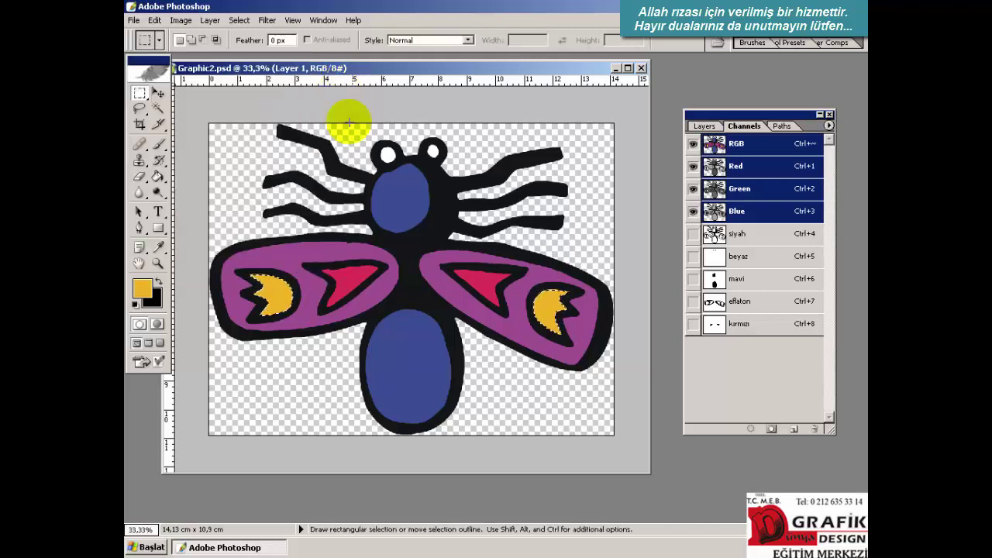
{"action": "left_click", "coordinate": [158, 264]}
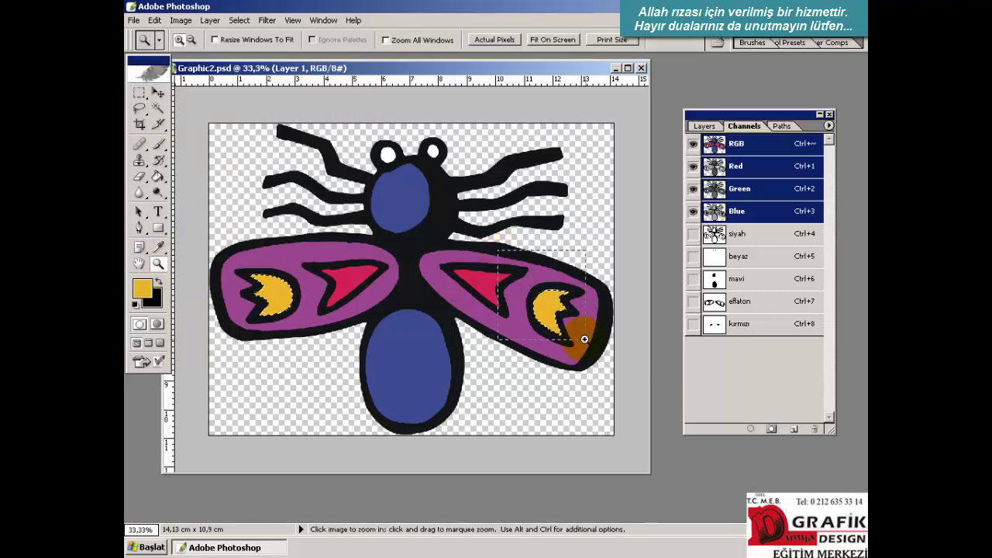
{"action": "left_click_drag", "start_coordinate": [497, 250], "coordinate": [573, 339]}
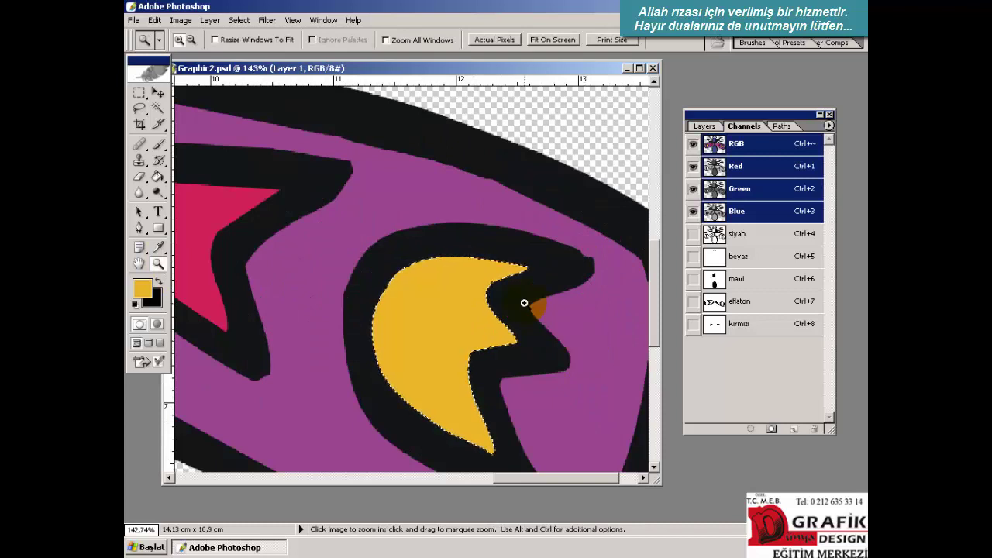
Save the yellow selection as channel sarı and zoom back out to the whole fly.
{"action": "left_click", "coordinate": [239, 20]}
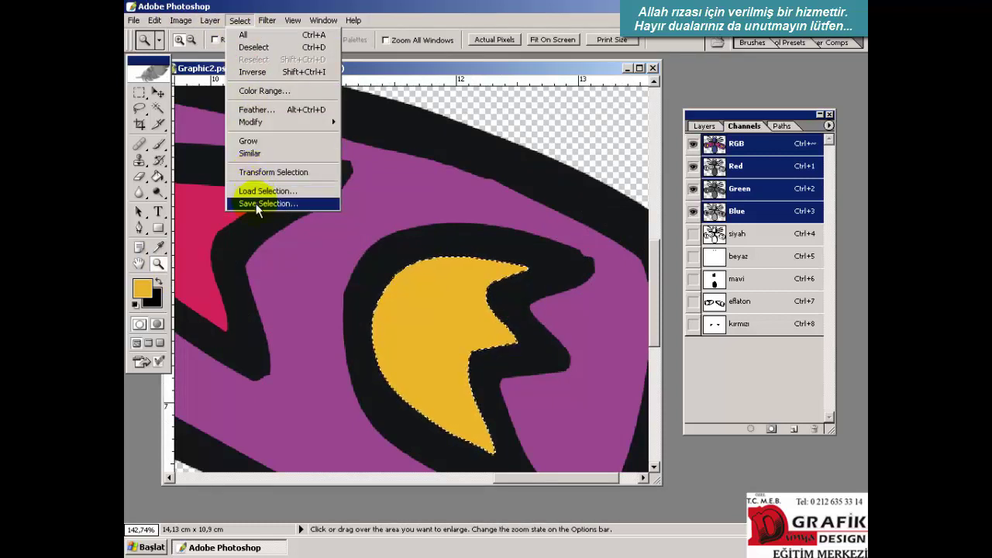
{"action": "left_click", "coordinate": [260, 203]}
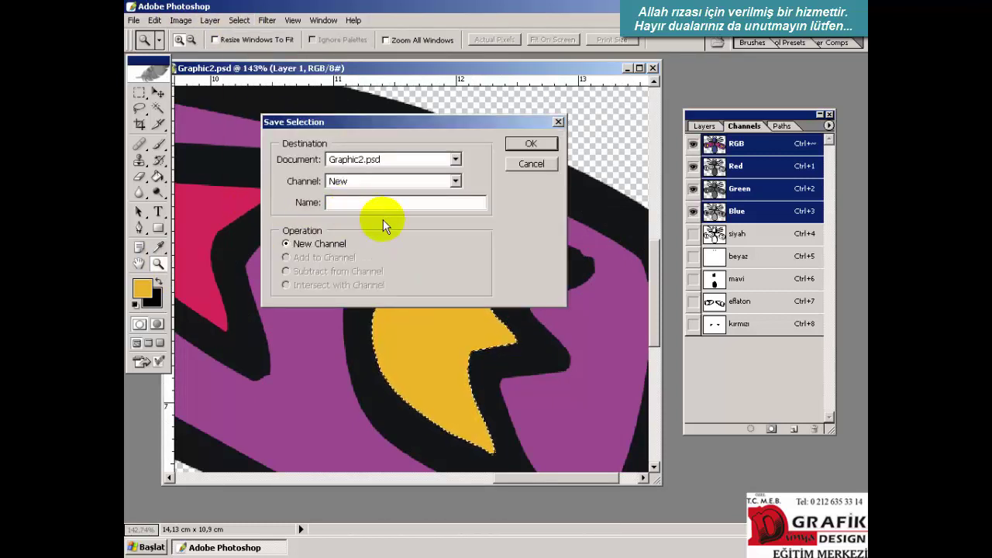
{"action": "type", "text": "sarı"}
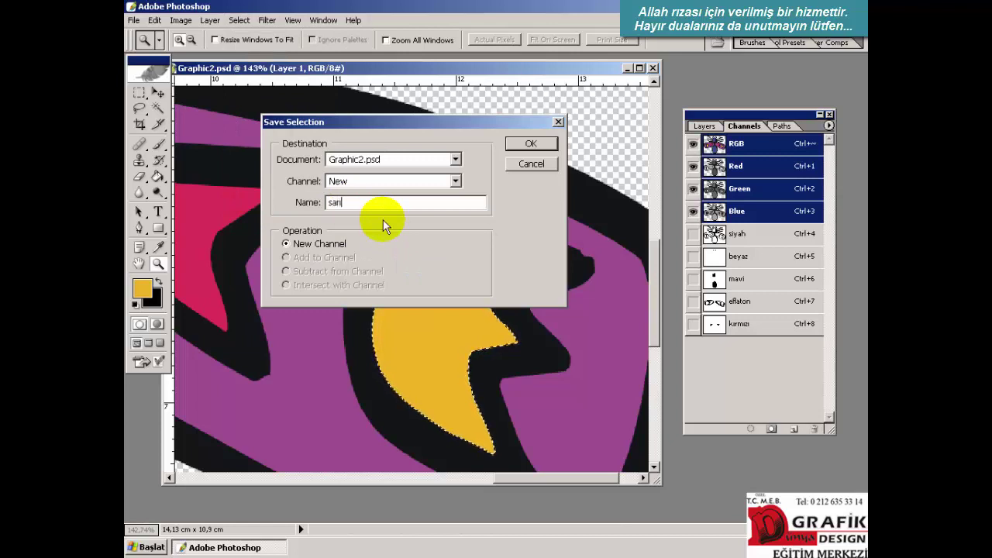
{"action": "left_click", "coordinate": [531, 144]}
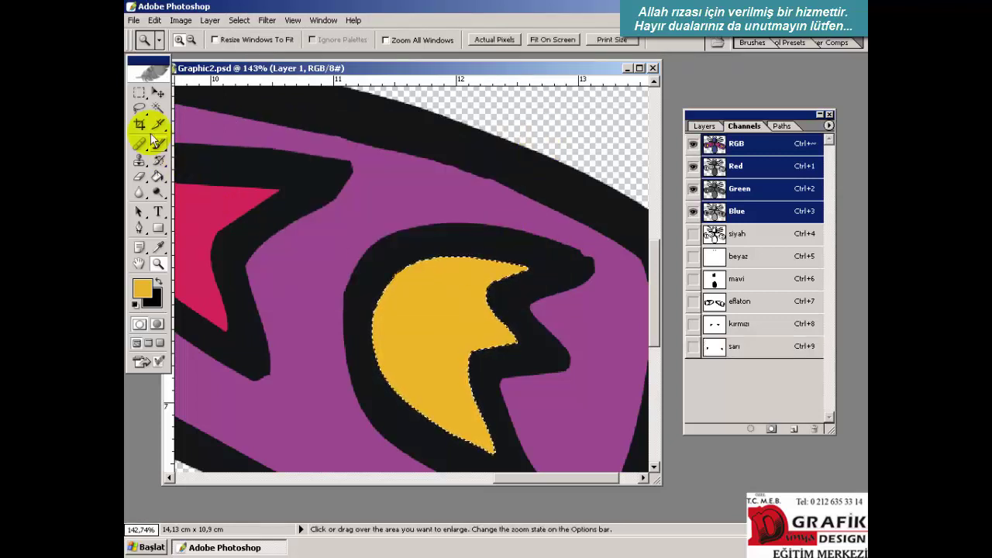
{"action": "left_click", "coordinate": [139, 92]}
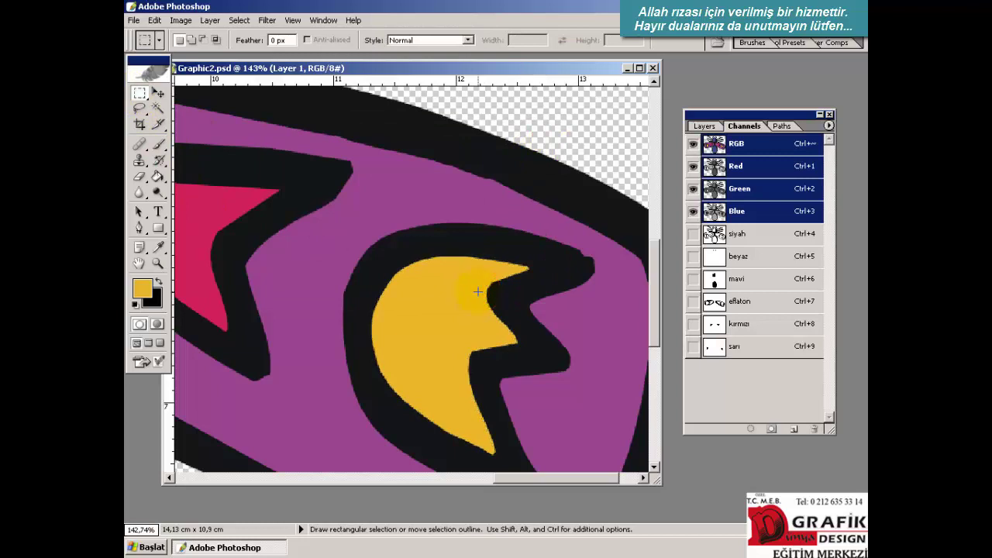
{"action": "key", "text": "ctrl+minus"}
{"action": "key", "text": "ctrl+minus"}
{"action": "key", "text": "ctrl+minus"}
{"action": "key", "text": "ctrl+minus"}
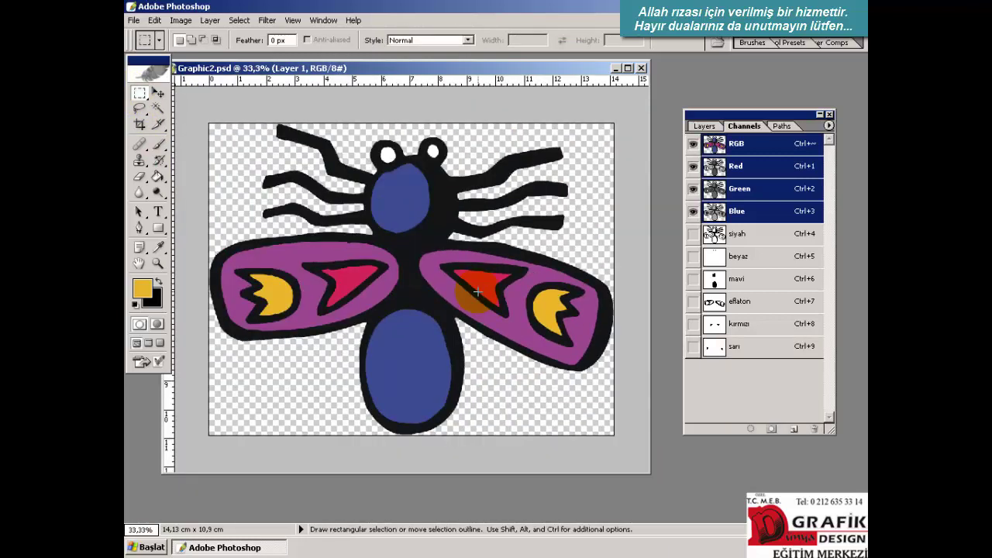
Convert to Multichannel, flatten, and delete the Yellow, Magenta and Cyan channels.
{"action": "left_click", "coordinate": [181, 21]}
{"action": "mouse_move", "coordinate": [203, 35]}
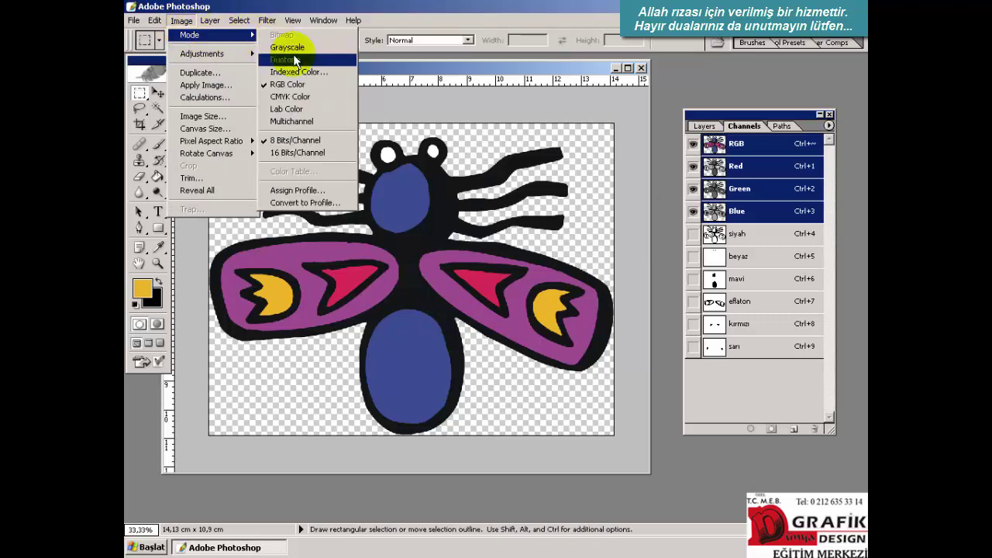
{"action": "left_click", "coordinate": [292, 121]}
{"action": "left_click", "coordinate": [466, 215]}
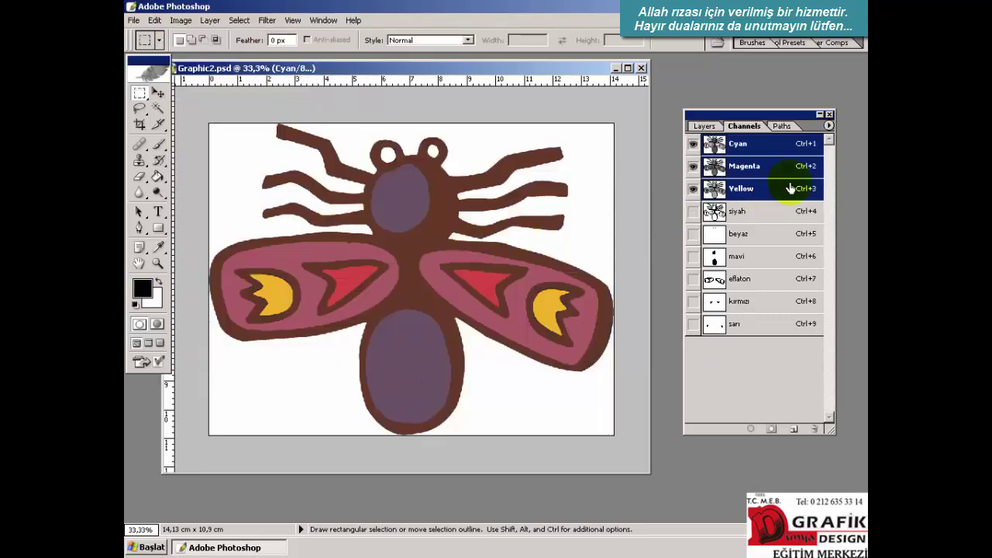
{"action": "left_click_drag", "start_coordinate": [723, 194], "coordinate": [814, 429]}
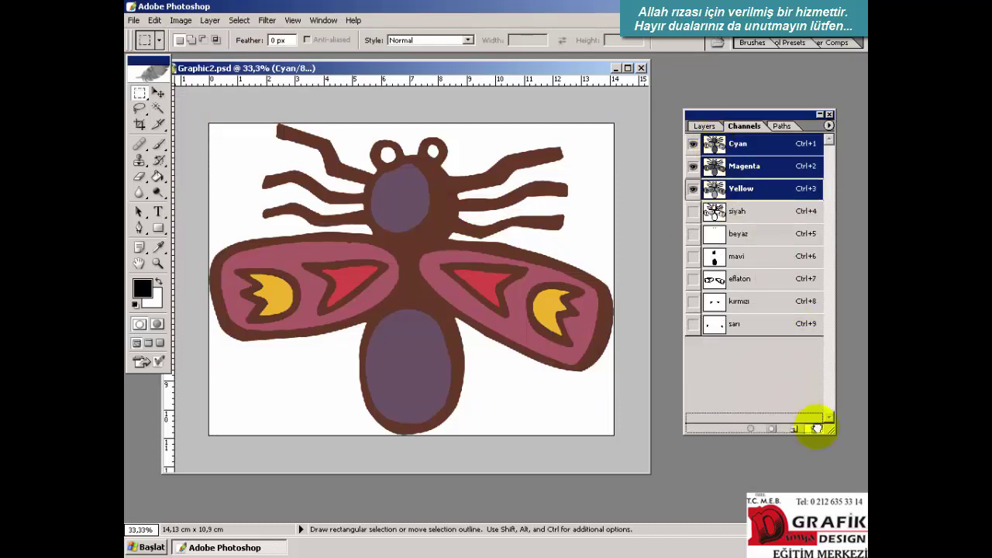
{"action": "left_click_drag", "start_coordinate": [714, 166], "coordinate": [815, 429]}
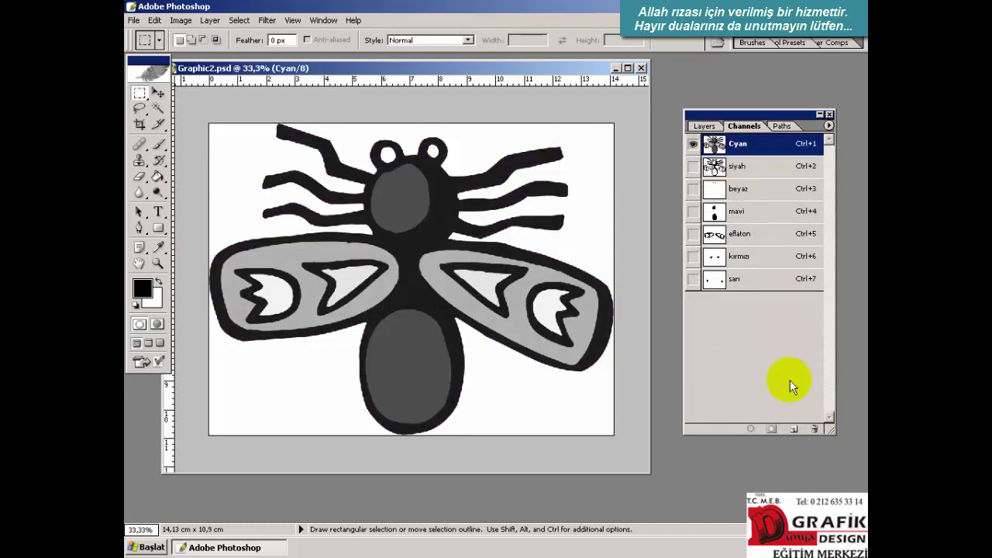
{"action": "left_click_drag", "start_coordinate": [721, 143], "coordinate": [814, 429]}
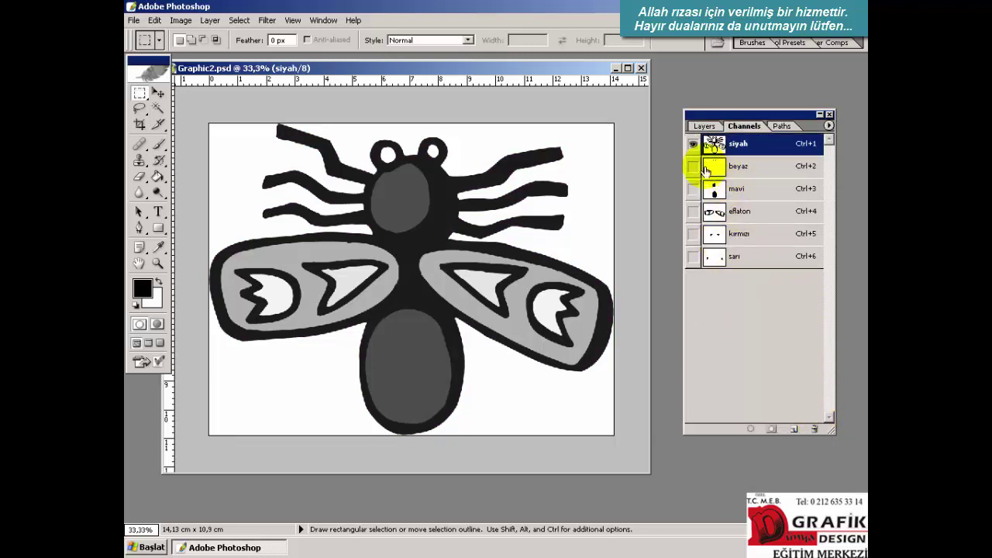
Set the siyah channel to a black Spot Color channel instead of red.
{"action": "double_click", "coordinate": [765, 148]}
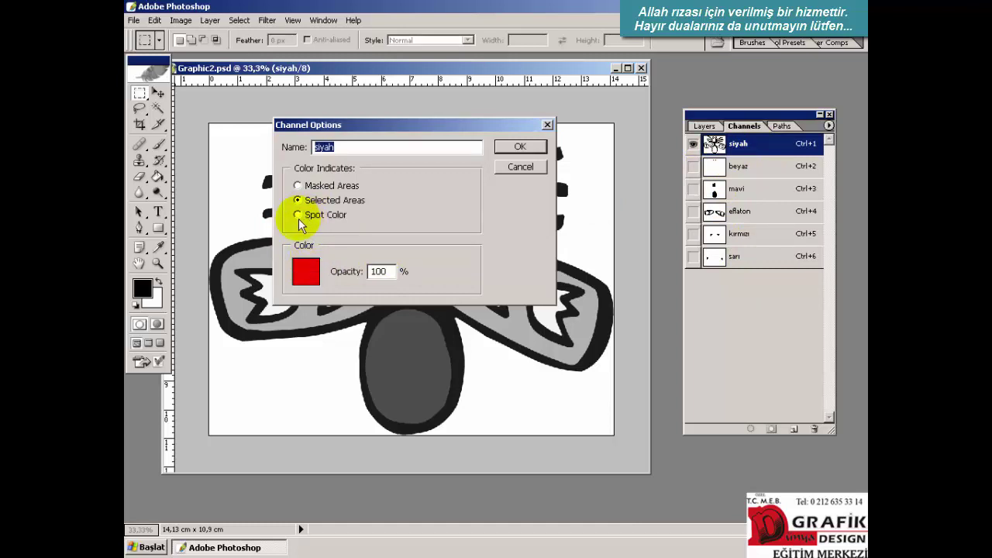
{"action": "left_click", "coordinate": [308, 270]}
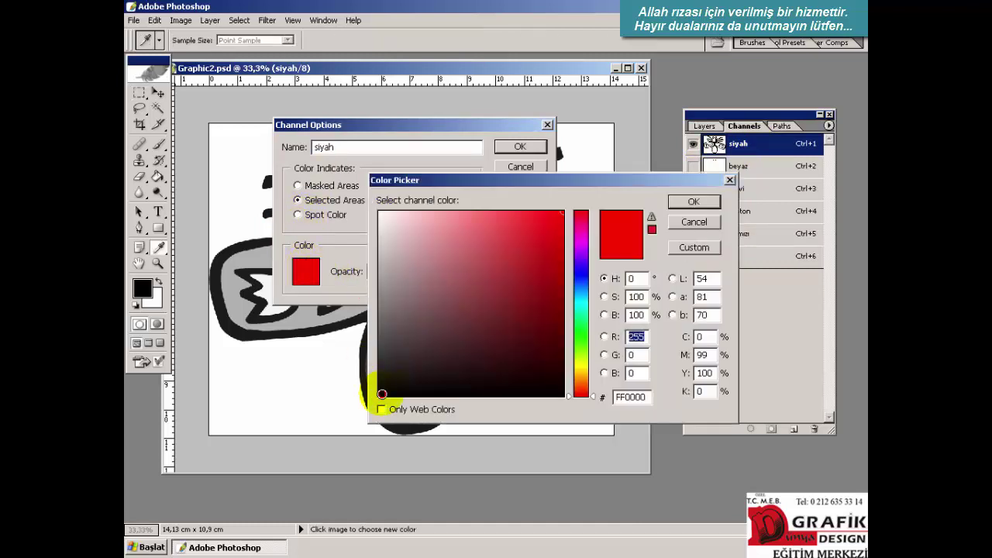
{"action": "left_click", "coordinate": [382, 395]}
{"action": "left_click", "coordinate": [694, 202]}
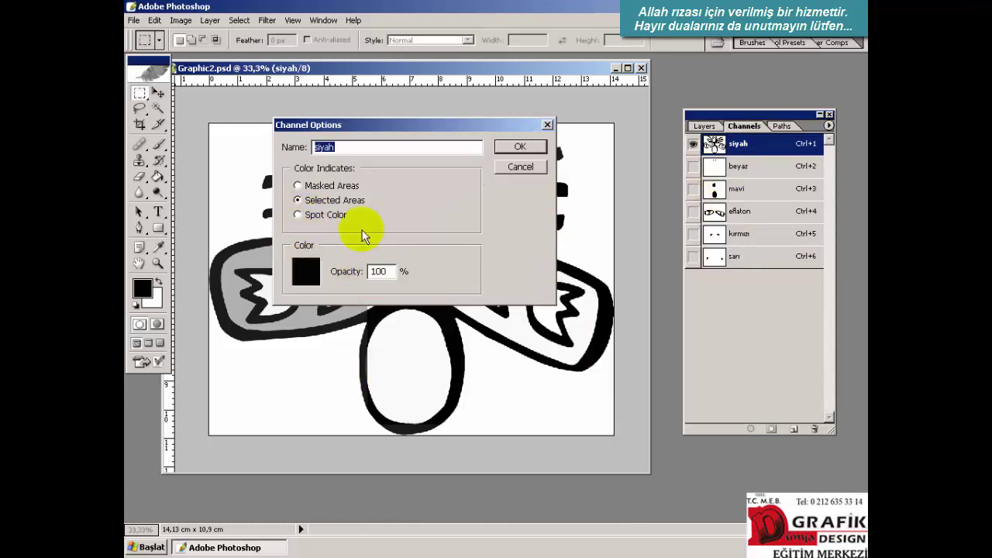
{"action": "left_click", "coordinate": [303, 216]}
{"action": "left_click", "coordinate": [528, 146]}
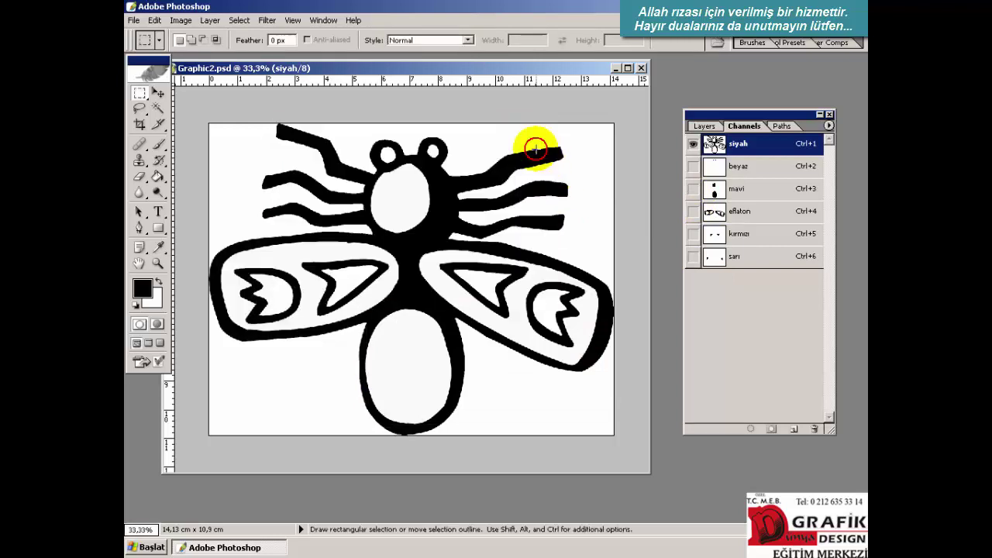
{"action": "left_click", "coordinate": [760, 165]}
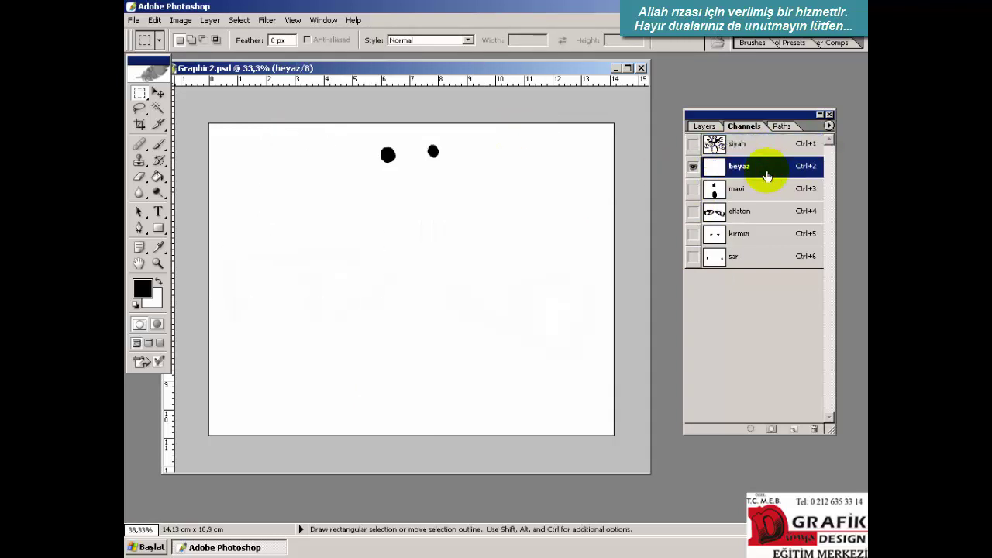
Make the beyaz channel a near-white spot colour channel and show siyah alongside it.
{"action": "double_click", "coordinate": [765, 172]}
{"action": "left_click", "coordinate": [318, 265]}
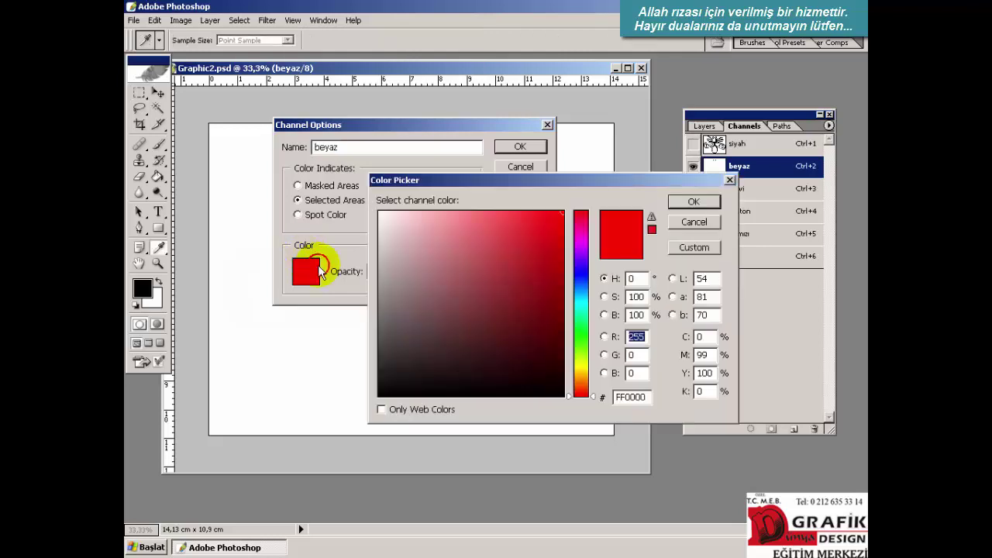
{"action": "left_click", "coordinate": [383, 214]}
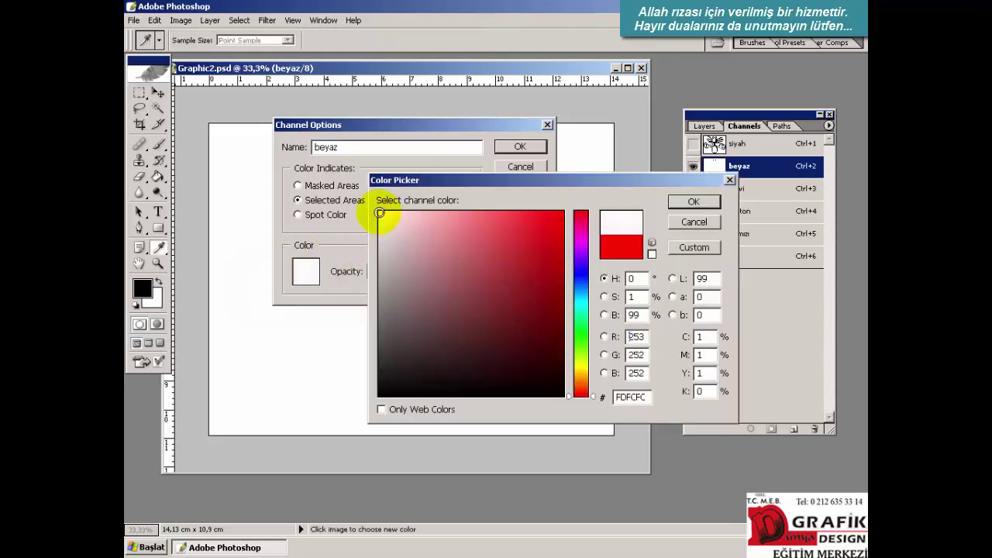
{"action": "left_click", "coordinate": [694, 202]}
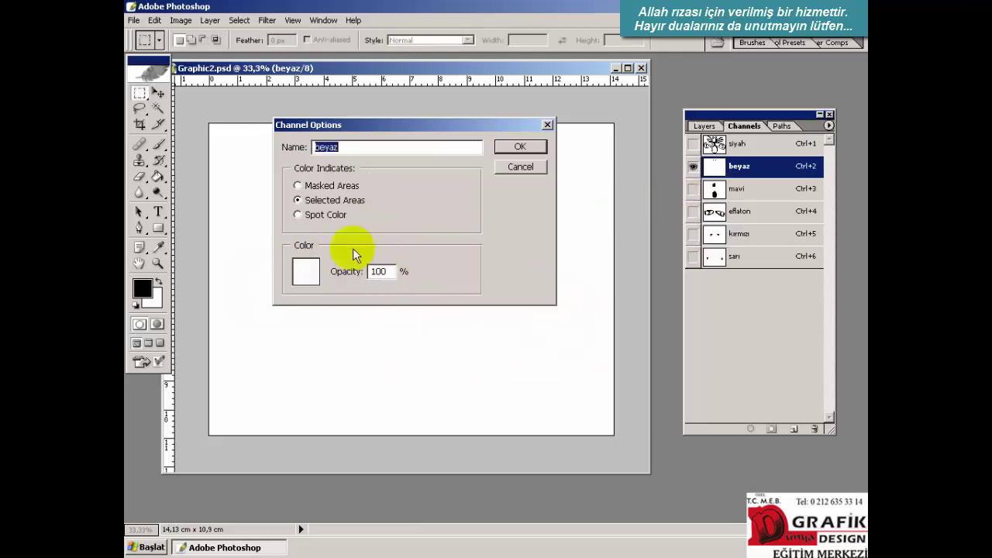
{"action": "left_click", "coordinate": [299, 215]}
{"action": "left_click", "coordinate": [521, 147]}
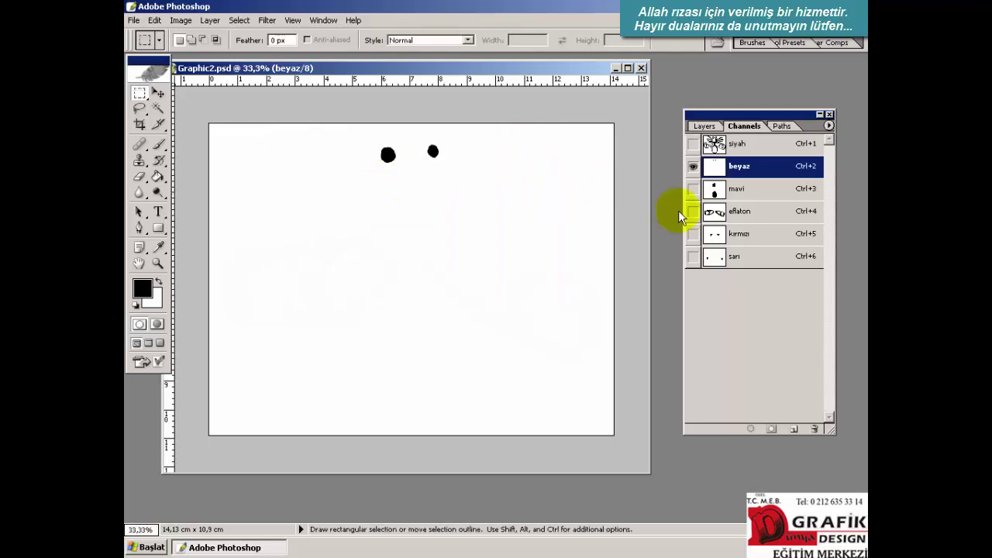
{"action": "left_click", "coordinate": [693, 144]}
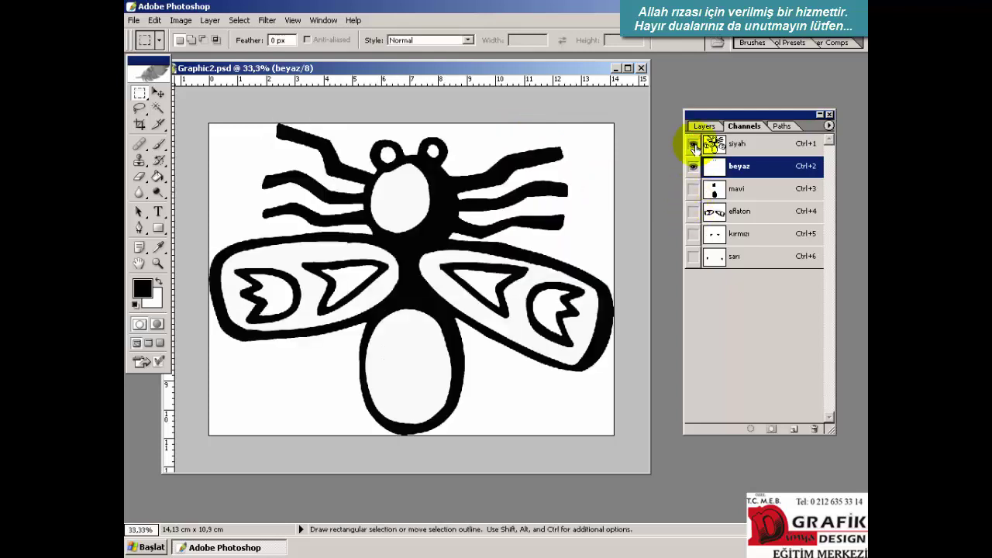
Make the mavi channel a blue spot colour channel.
{"action": "left_click", "coordinate": [770, 194]}
{"action": "double_click", "coordinate": [770, 199]}
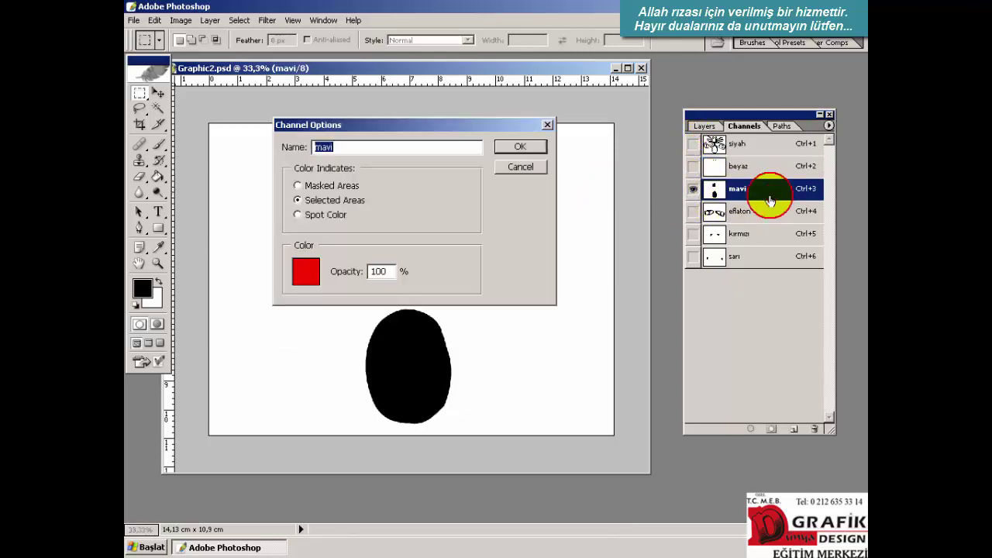
{"action": "left_click", "coordinate": [306, 271]}
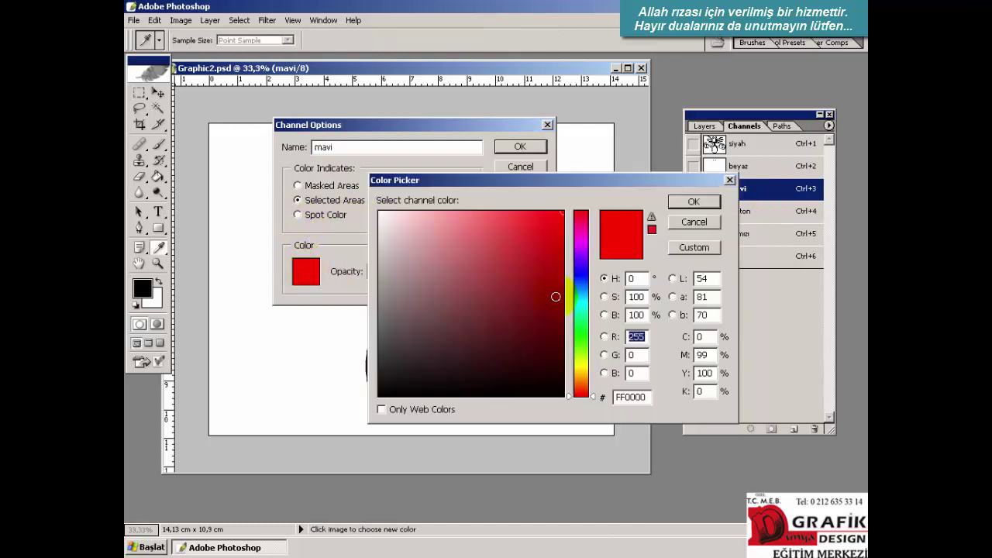
{"action": "left_click", "coordinate": [582, 275]}
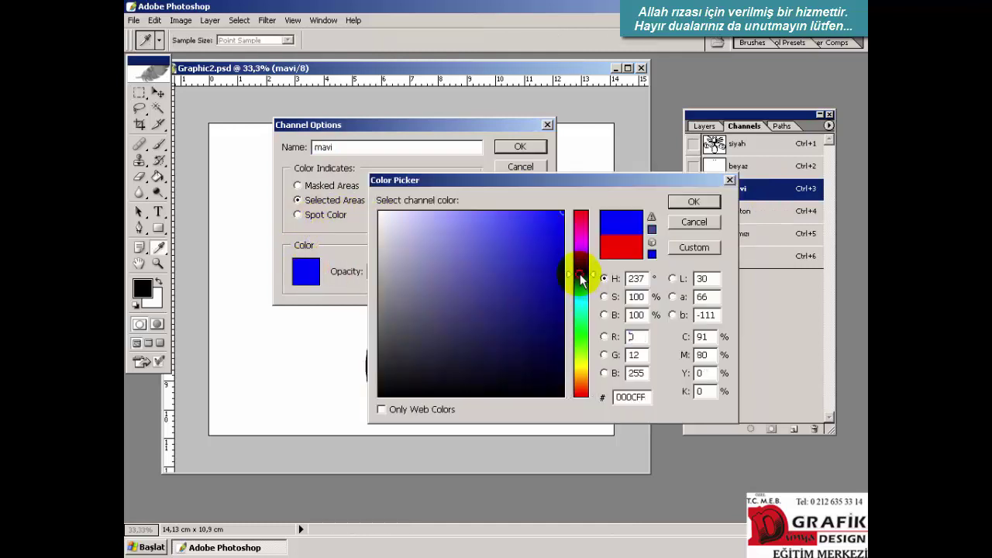
{"action": "left_click", "coordinate": [692, 201]}
{"action": "left_click", "coordinate": [295, 215]}
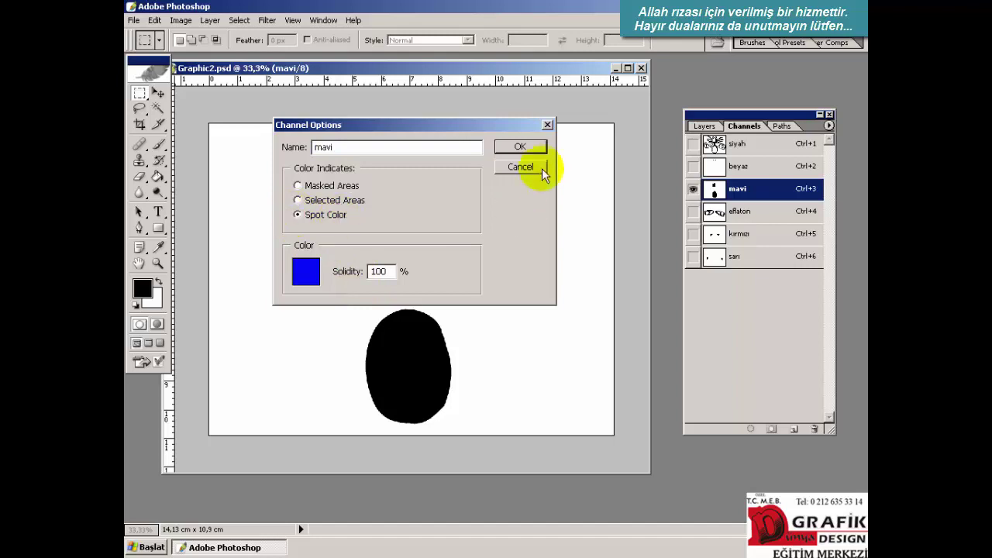
{"action": "left_click", "coordinate": [528, 145]}
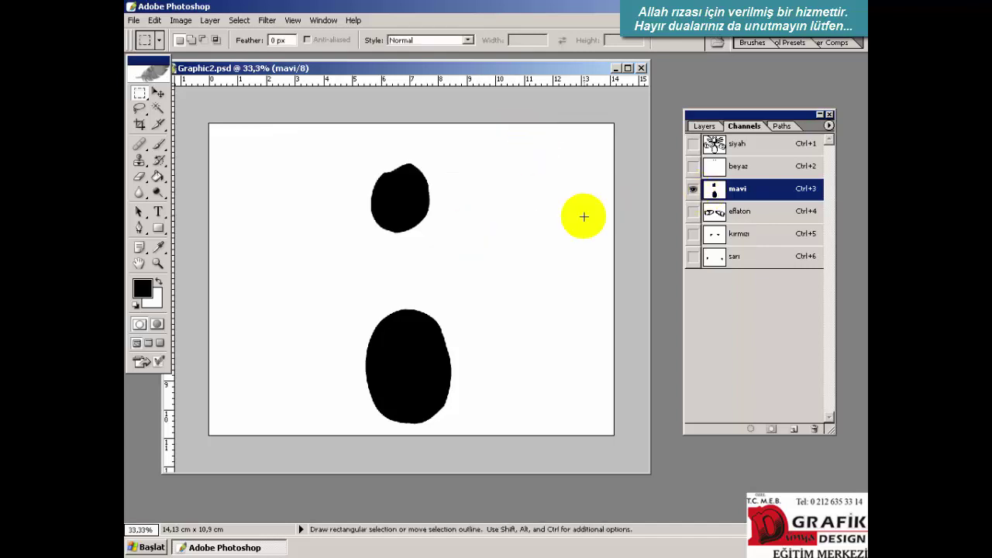
{"action": "left_click", "coordinate": [786, 214]}
Make the eflaton channel a deep purple-magenta spot colour channel.
{"action": "double_click", "coordinate": [780, 215]}
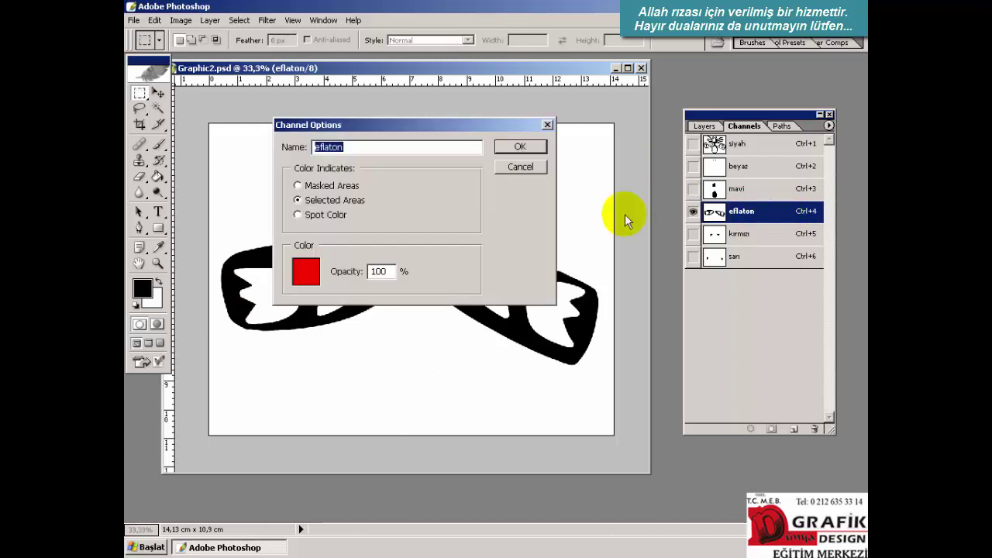
{"action": "left_click", "coordinate": [308, 271]}
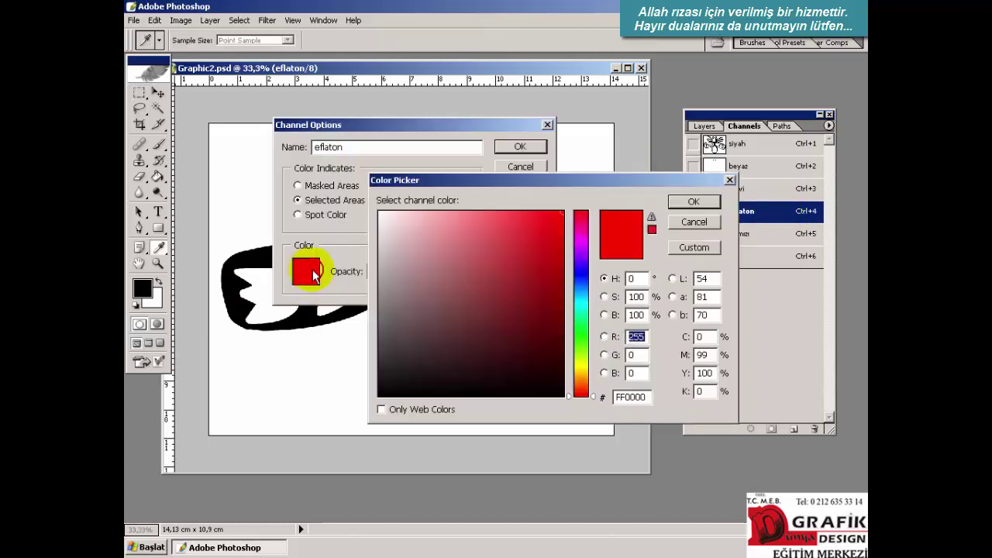
{"action": "left_click", "coordinate": [578, 235]}
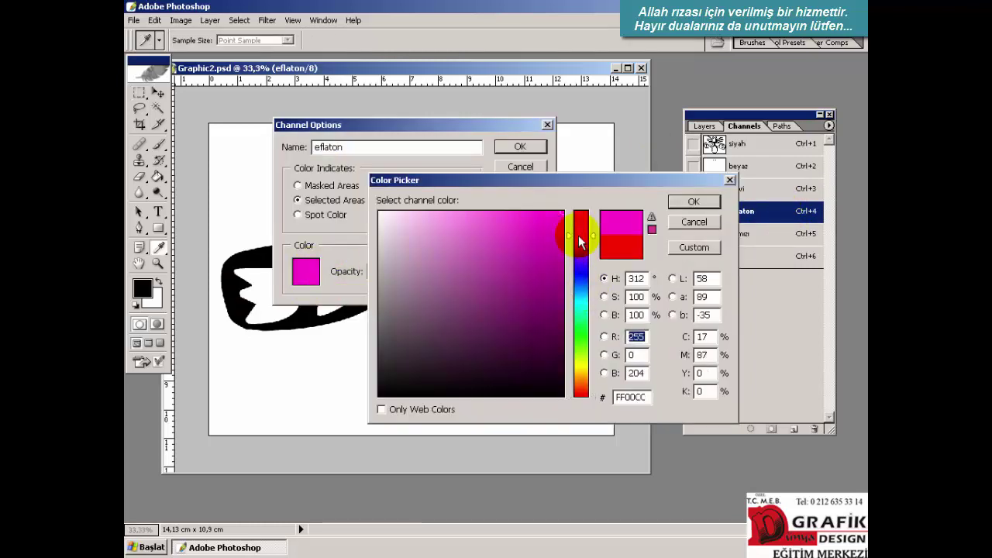
{"action": "left_click", "coordinate": [578, 240]}
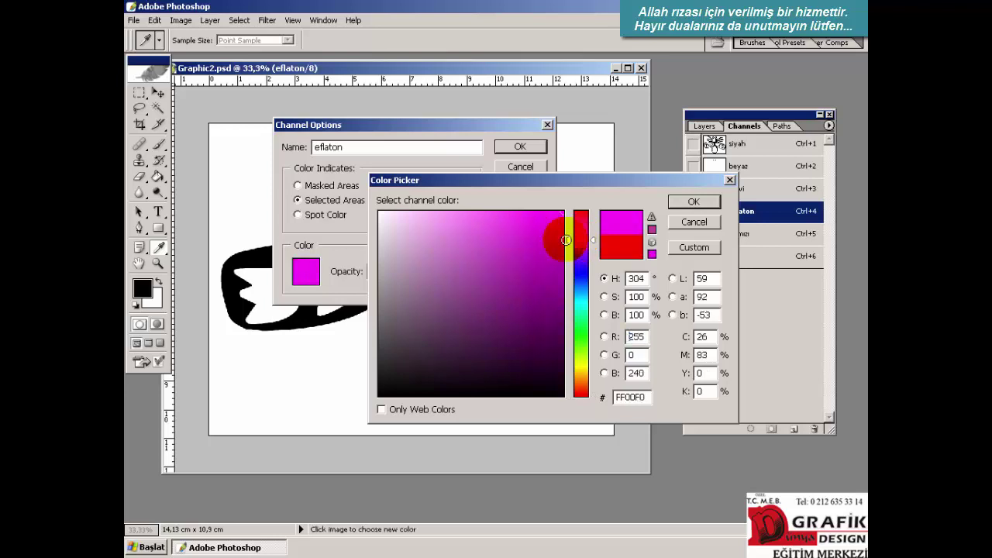
{"action": "left_click", "coordinate": [486, 221]}
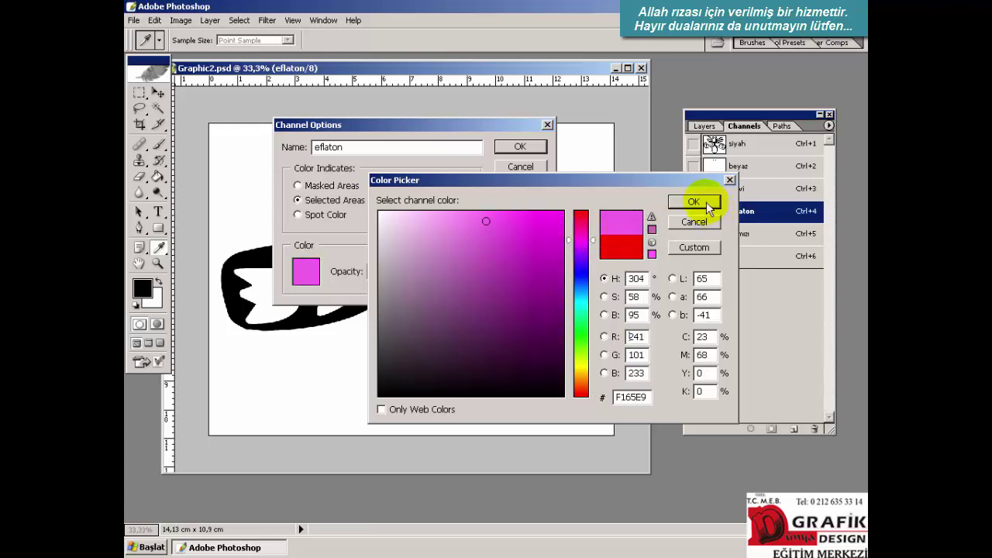
{"action": "left_click", "coordinate": [529, 244]}
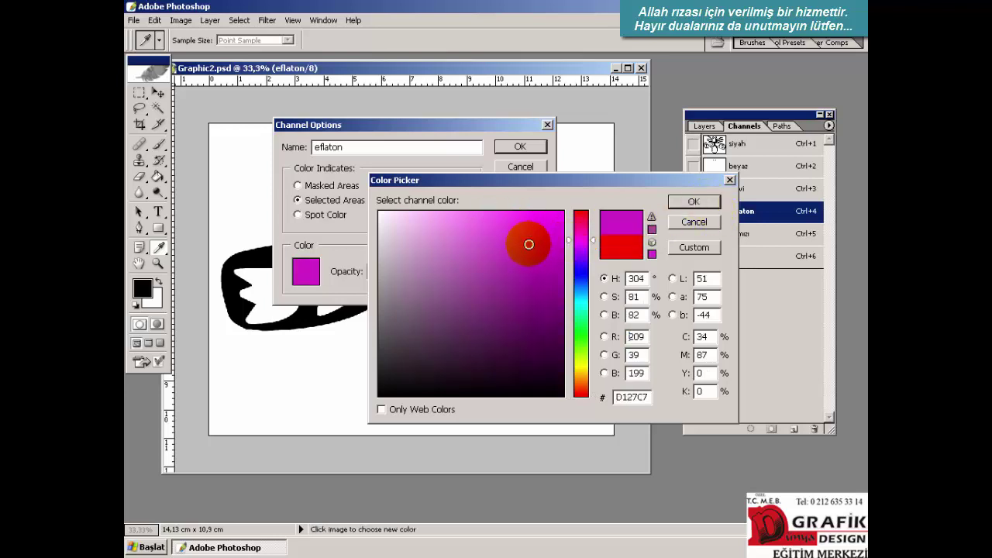
{"action": "left_click", "coordinate": [694, 202]}
{"action": "left_click", "coordinate": [298, 215]}
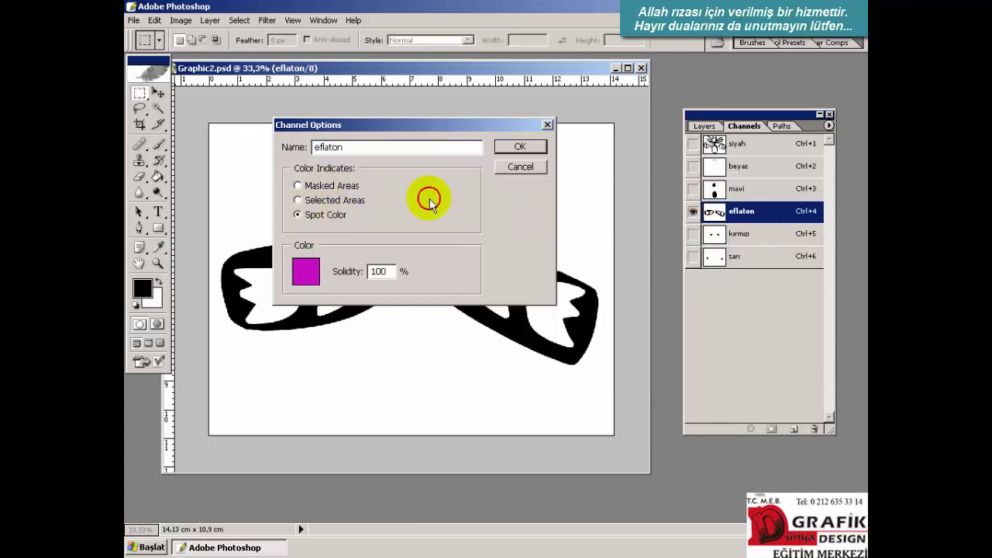
{"action": "left_click", "coordinate": [511, 148]}
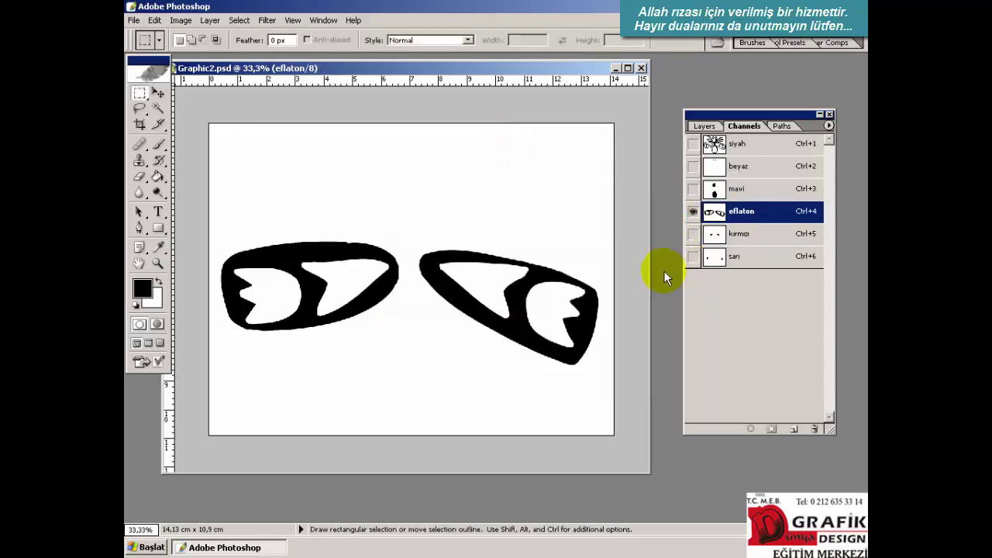
Keep kırmızı as a red spot channel and make sarı a yellow spot colour channel.
{"action": "left_click", "coordinate": [749, 236]}
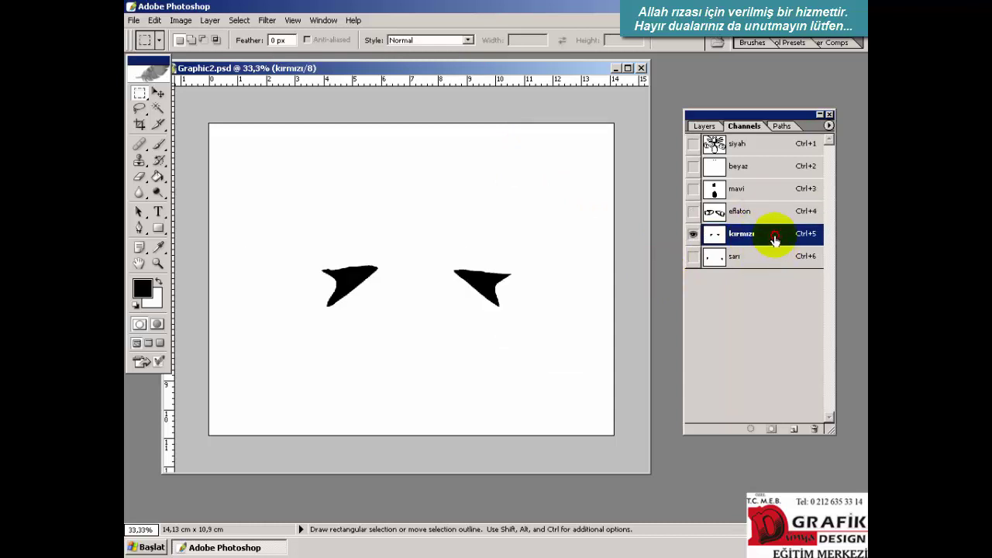
{"action": "double_click", "coordinate": [776, 241]}
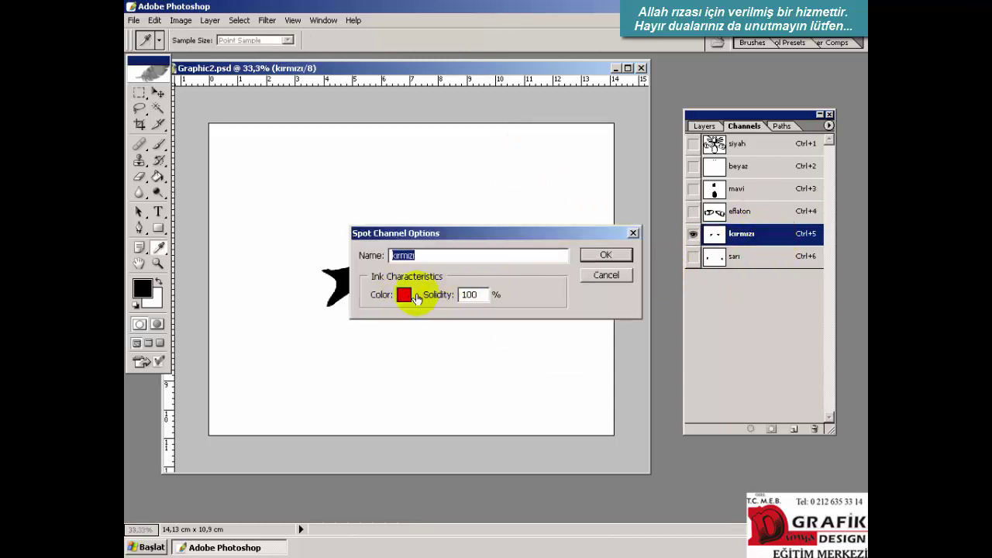
{"action": "left_click", "coordinate": [611, 256]}
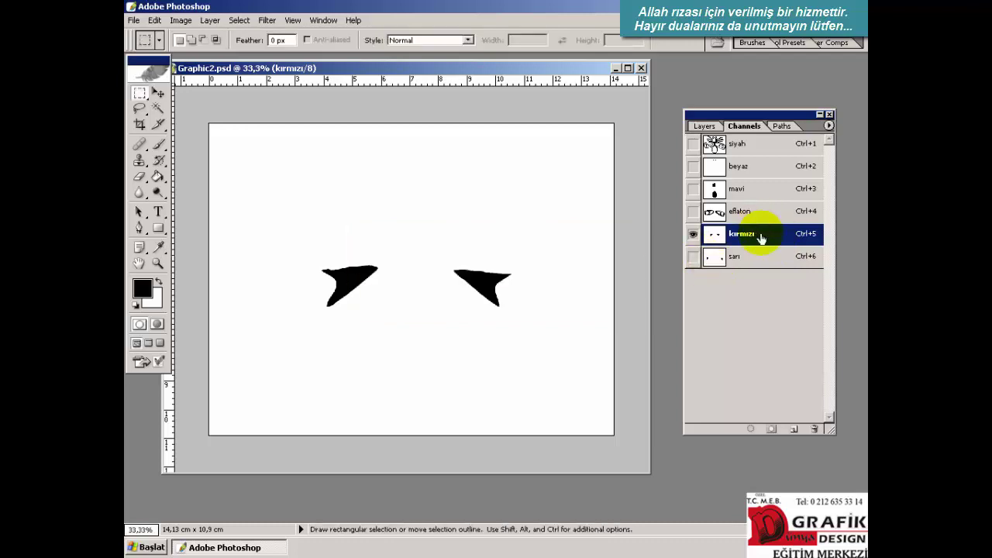
{"action": "double_click", "coordinate": [768, 258]}
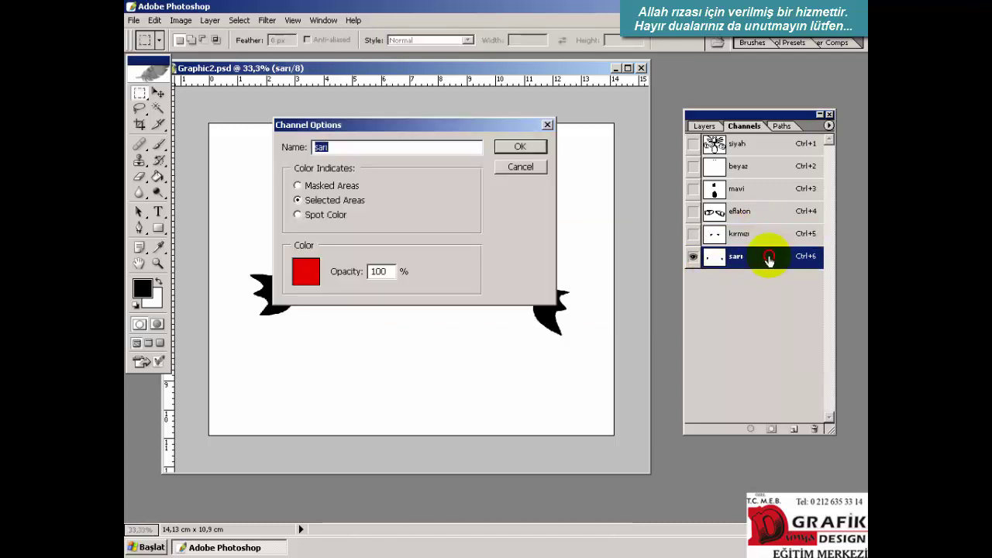
{"action": "left_click", "coordinate": [306, 274]}
{"action": "left_click_drag", "start_coordinate": [582, 372], "coordinate": [581, 364]}
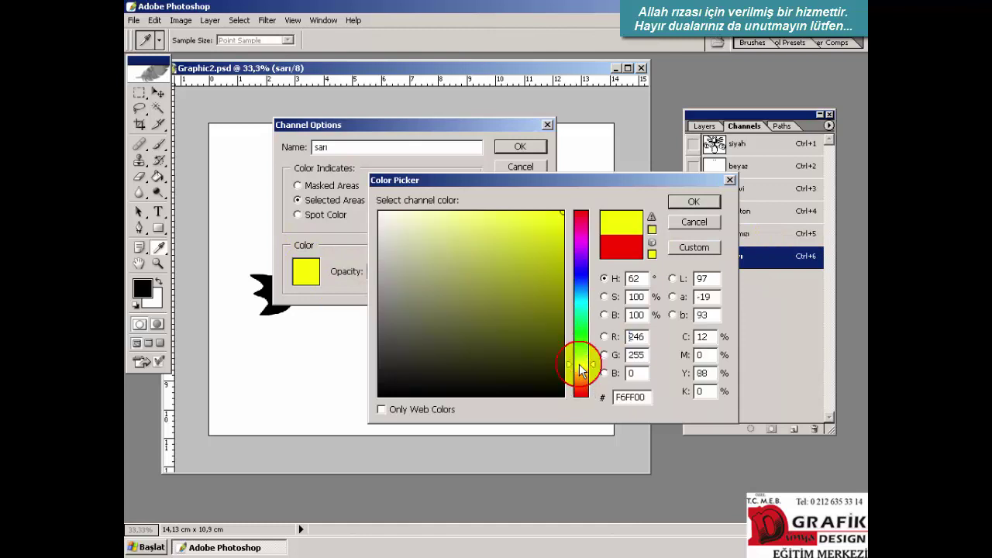
{"action": "left_click", "coordinate": [694, 202]}
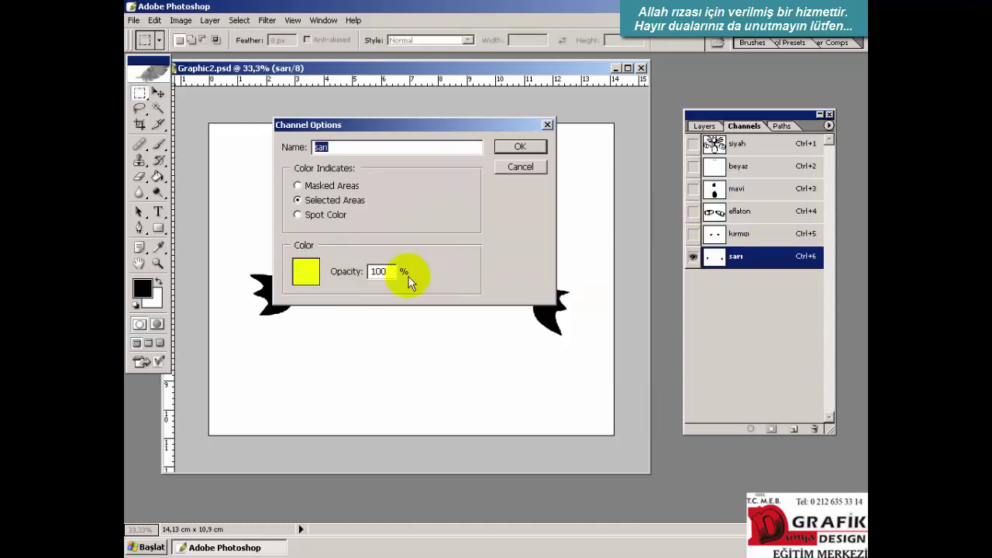
{"action": "left_click", "coordinate": [313, 218]}
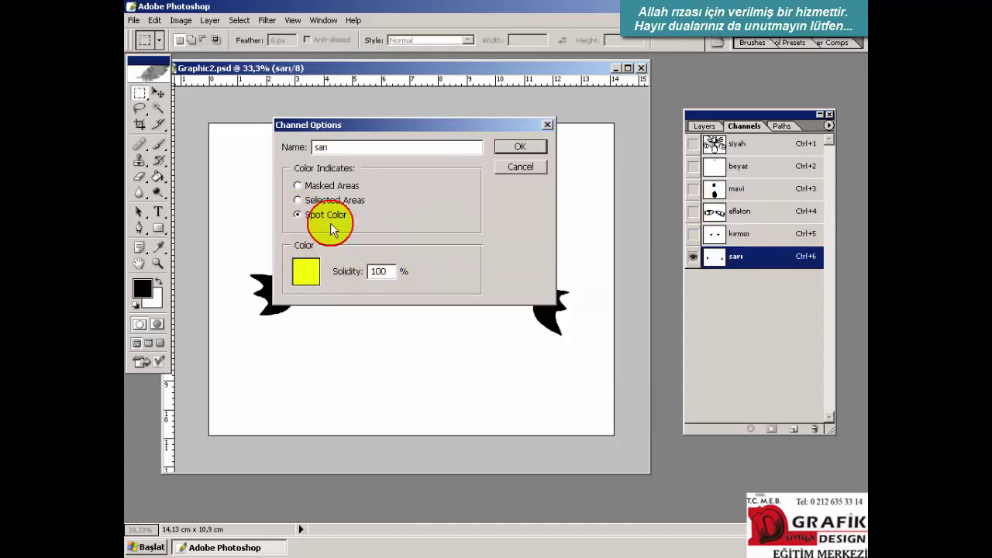
{"action": "left_click", "coordinate": [522, 147]}
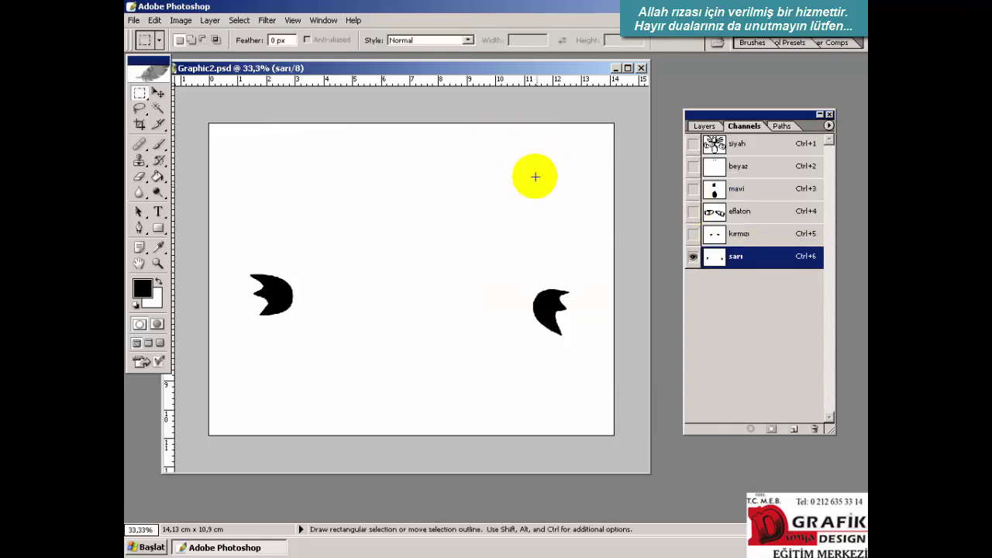
Turn on visibility of the siyah, mavi, eflaton and kırmızı channels to show the full-colour bee.
{"action": "left_click", "coordinate": [693, 144]}
{"action": "left_click", "coordinate": [693, 188]}
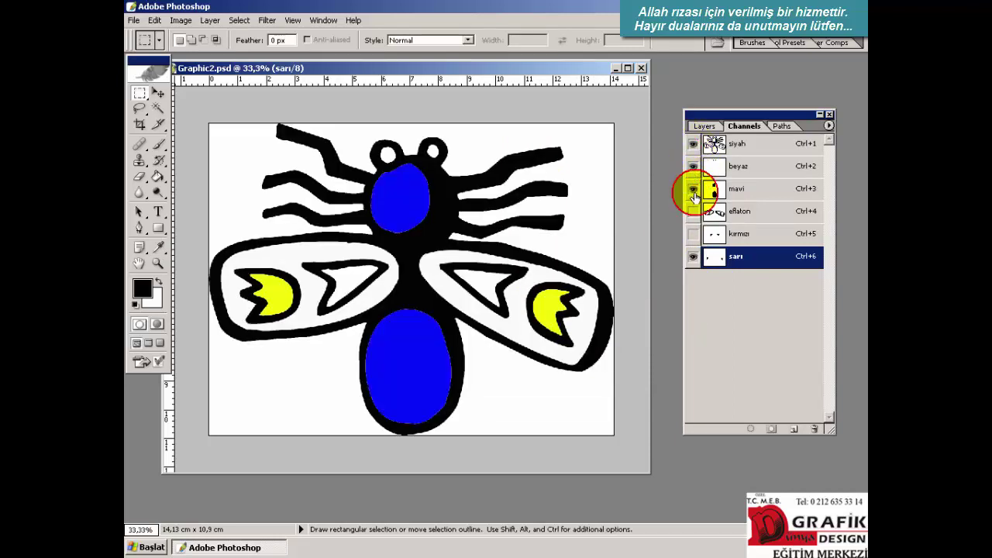
{"action": "left_click", "coordinate": [693, 211]}
{"action": "left_click", "coordinate": [694, 233]}
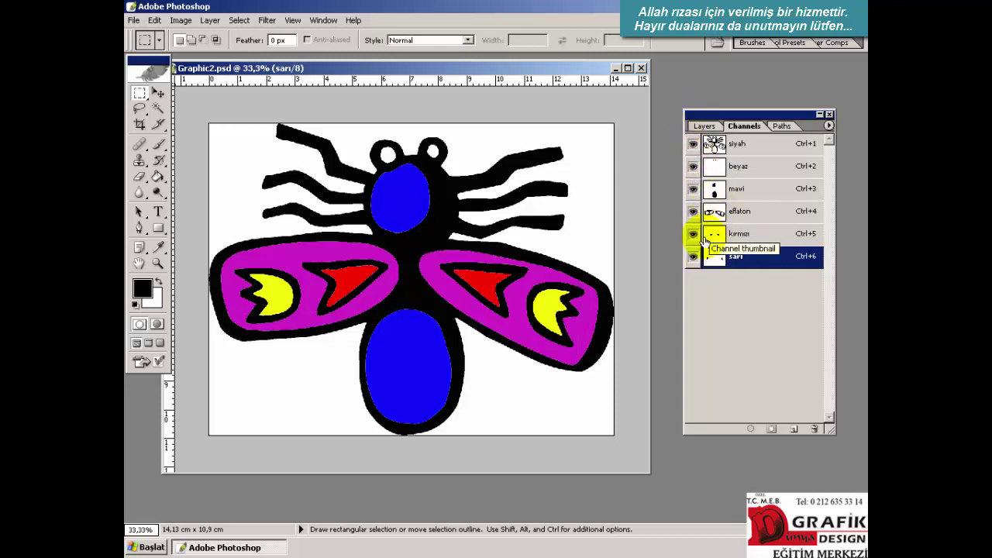
{"action": "left_click", "coordinate": [134, 21]}
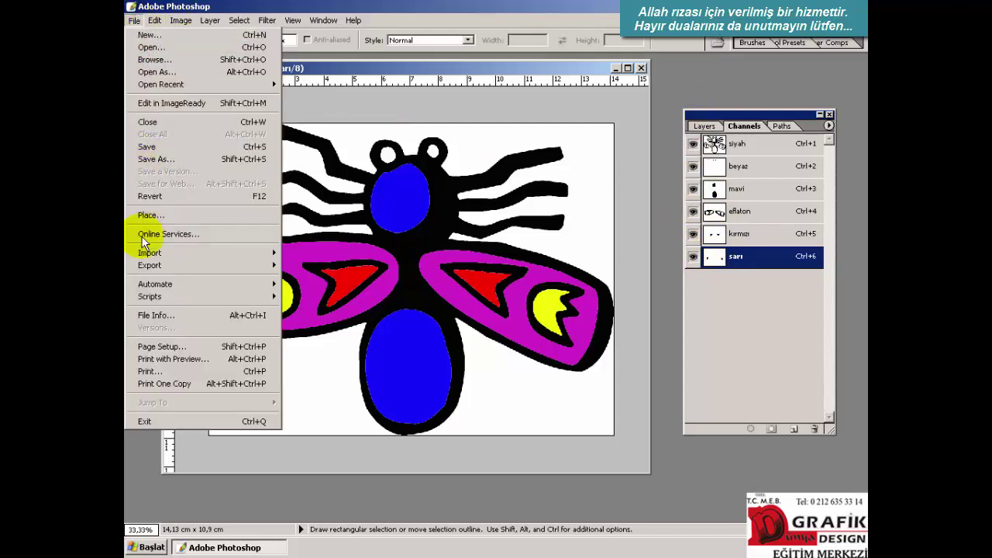
In Print with Preview, show the Output options and add calibration bars.
{"action": "left_click", "coordinate": [178, 359]}
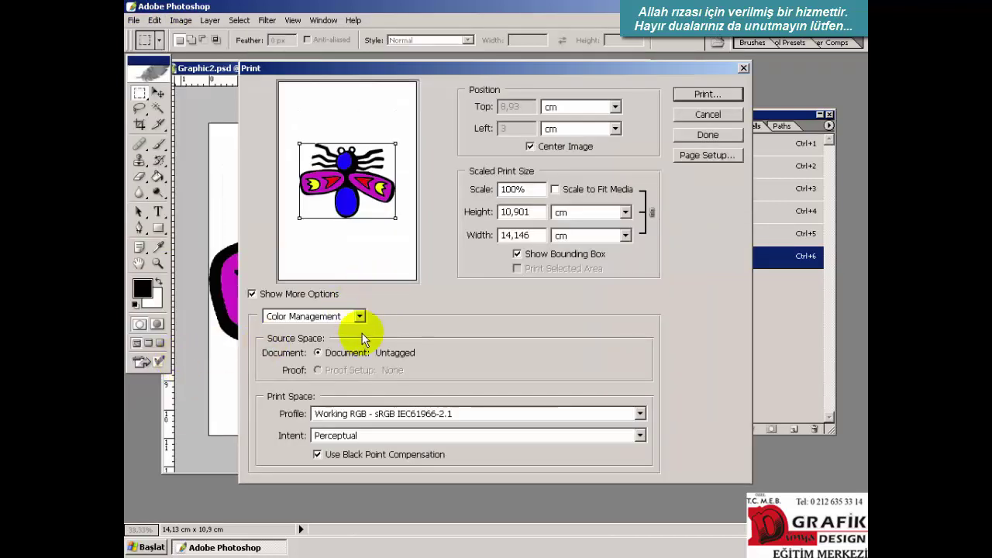
{"action": "left_click", "coordinate": [359, 317]}
{"action": "left_click", "coordinate": [285, 331]}
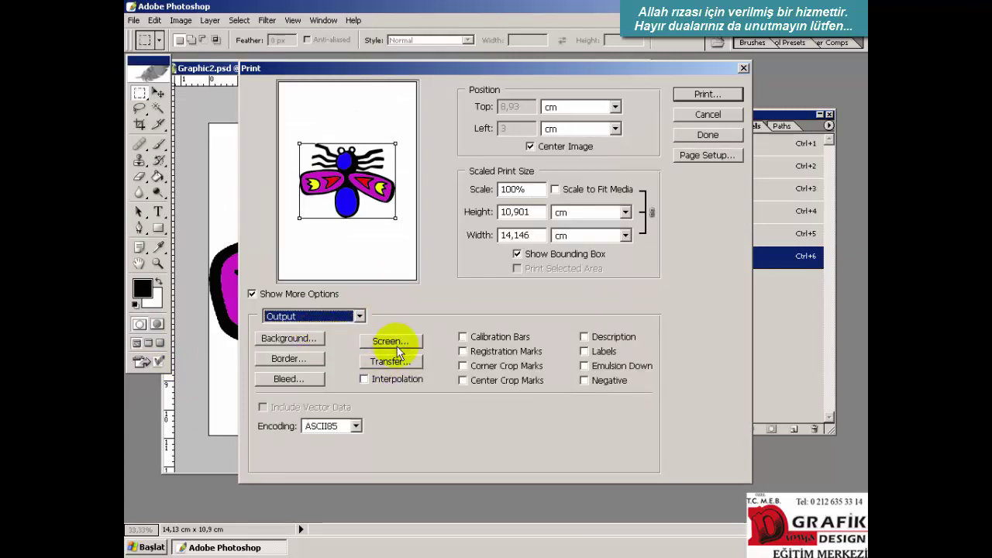
{"action": "left_click", "coordinate": [463, 336]}
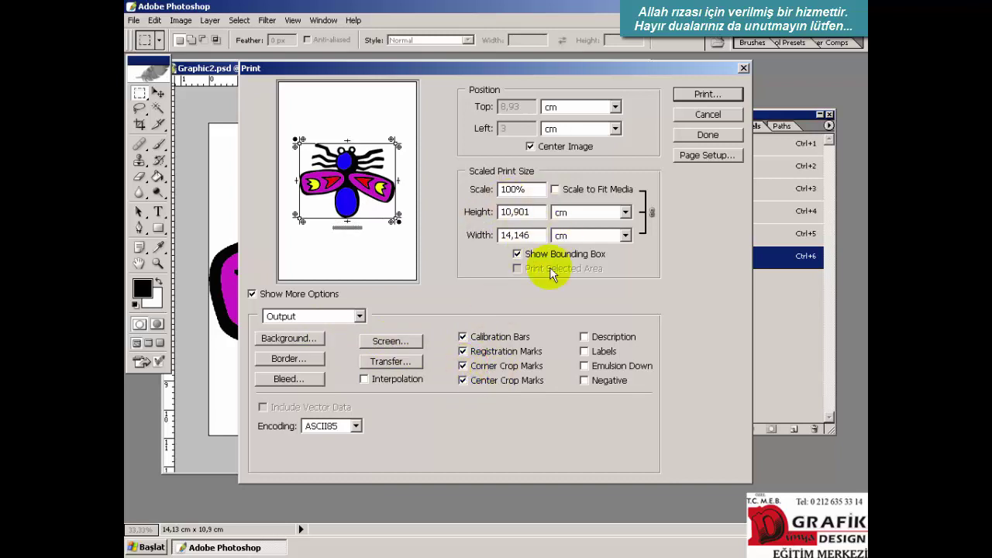
{"action": "left_click", "coordinate": [391, 341]}
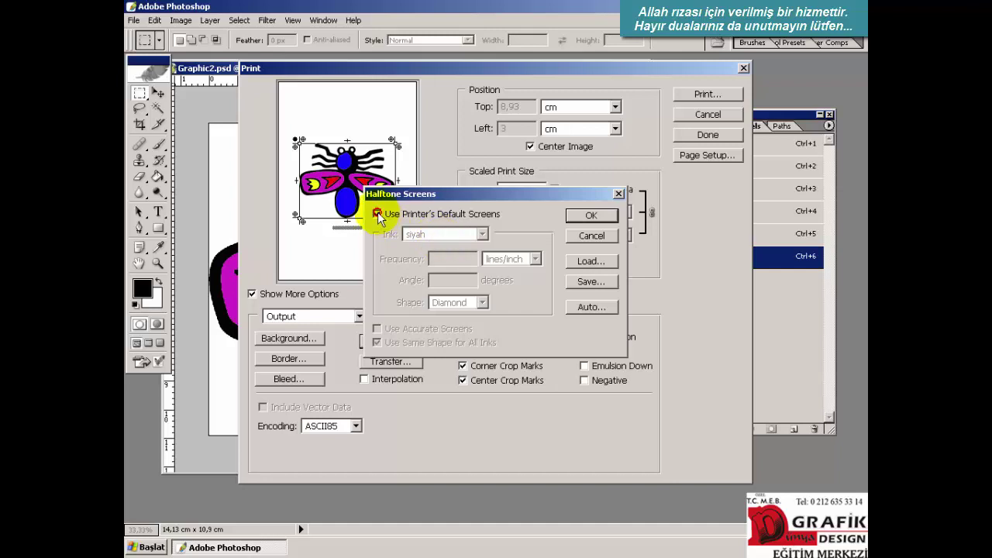
Untick the printer's default screens, inspect the siyah ink's halftone values, then cancel.
{"action": "left_click", "coordinate": [377, 214]}
{"action": "left_click", "coordinate": [474, 235]}
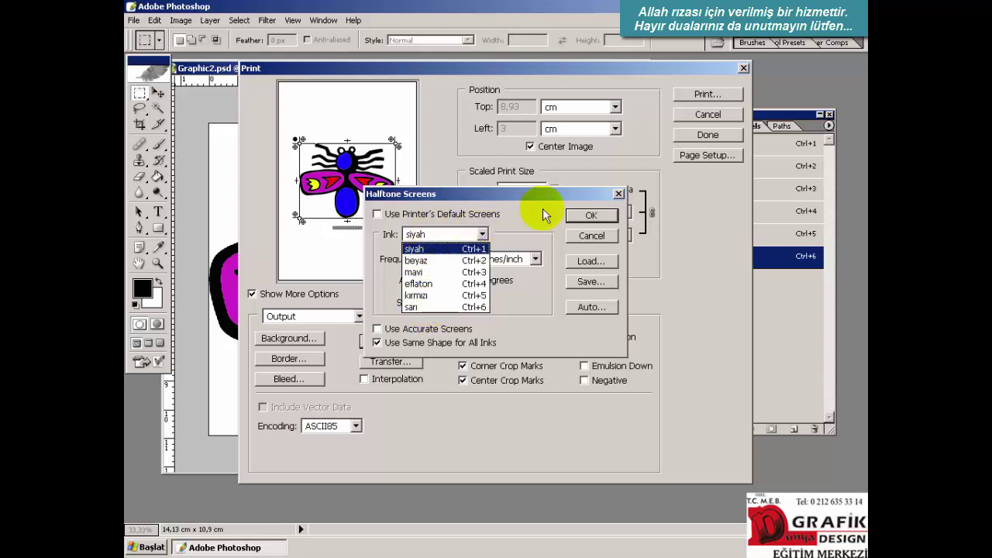
{"action": "left_click", "coordinate": [535, 286]}
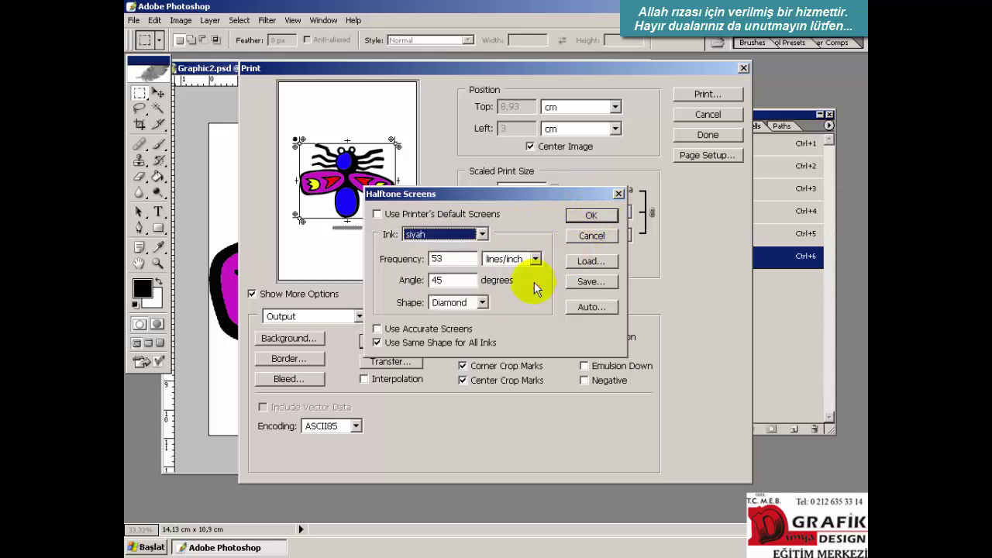
{"action": "left_click", "coordinate": [599, 237]}
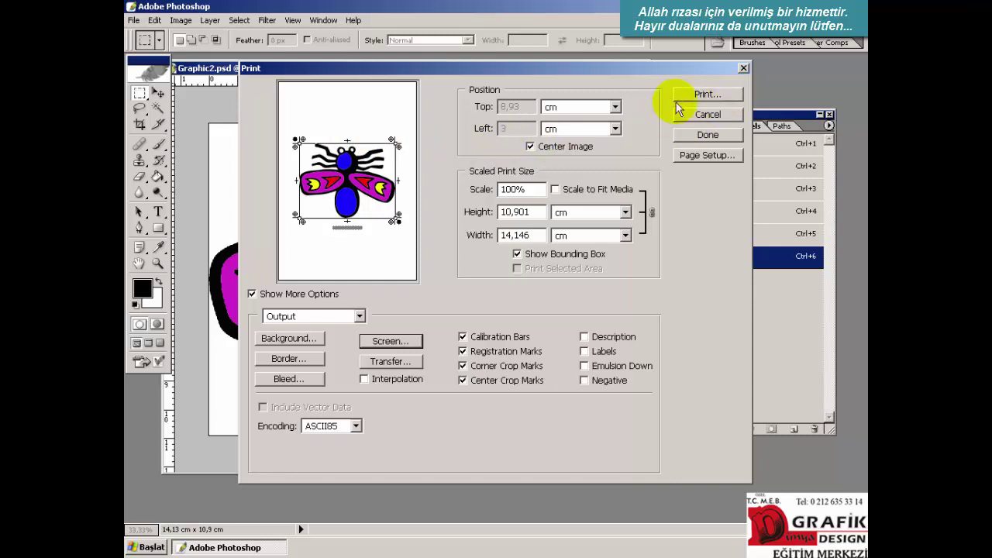
Cancel the Print dialog without printing.
{"action": "left_click", "coordinate": [696, 116]}
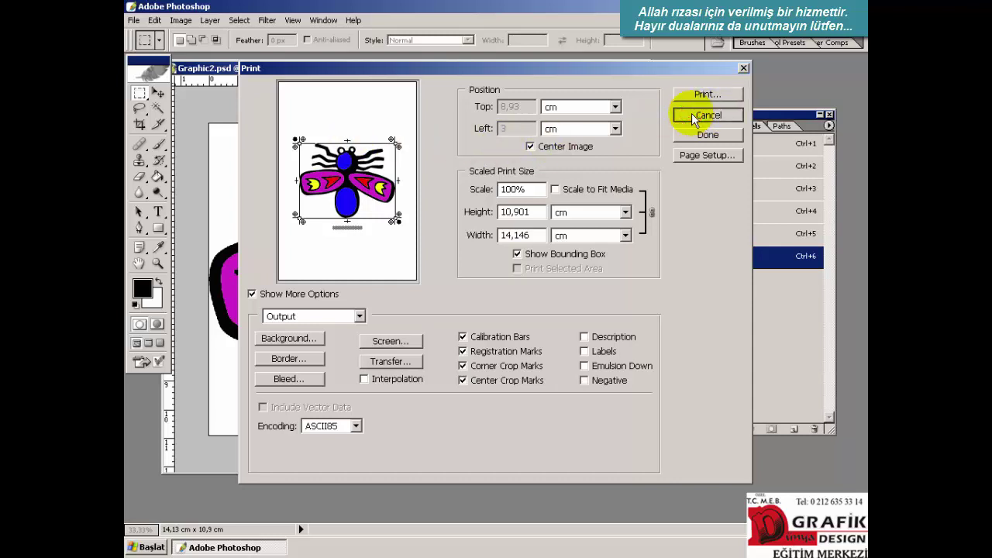